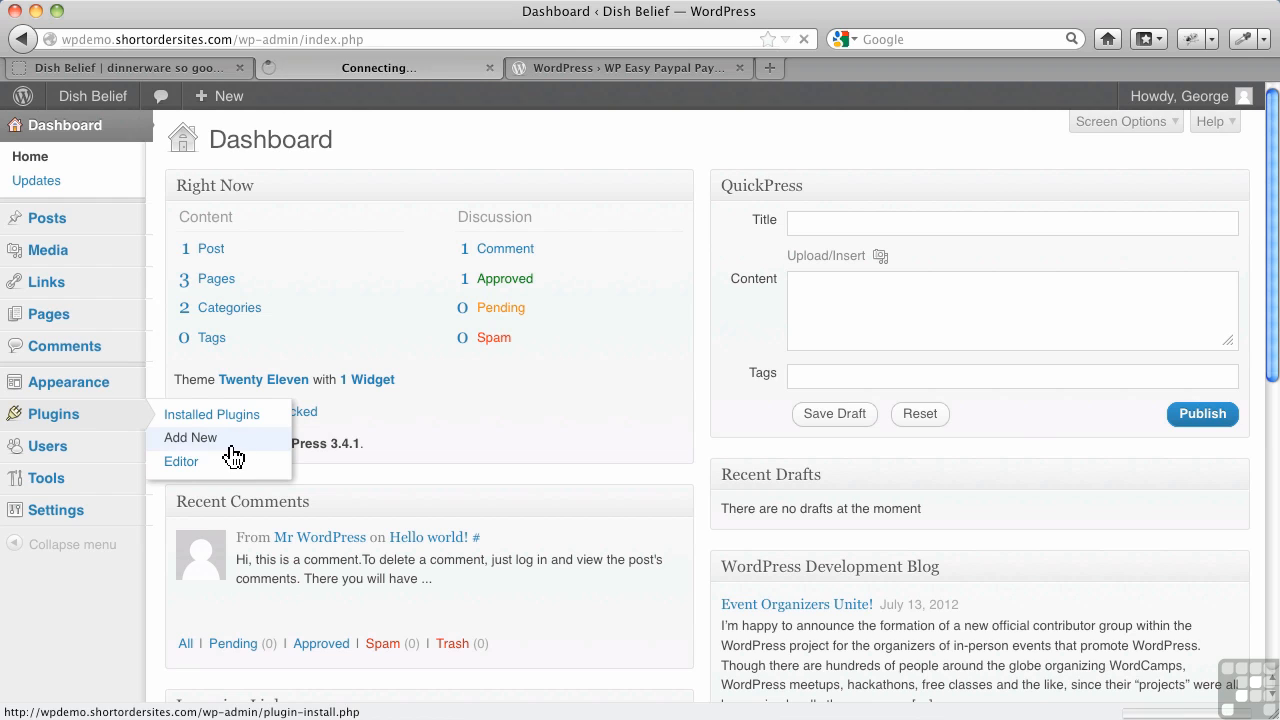
Search the plugin directory for "easy paypal".
left_click(200, 303)
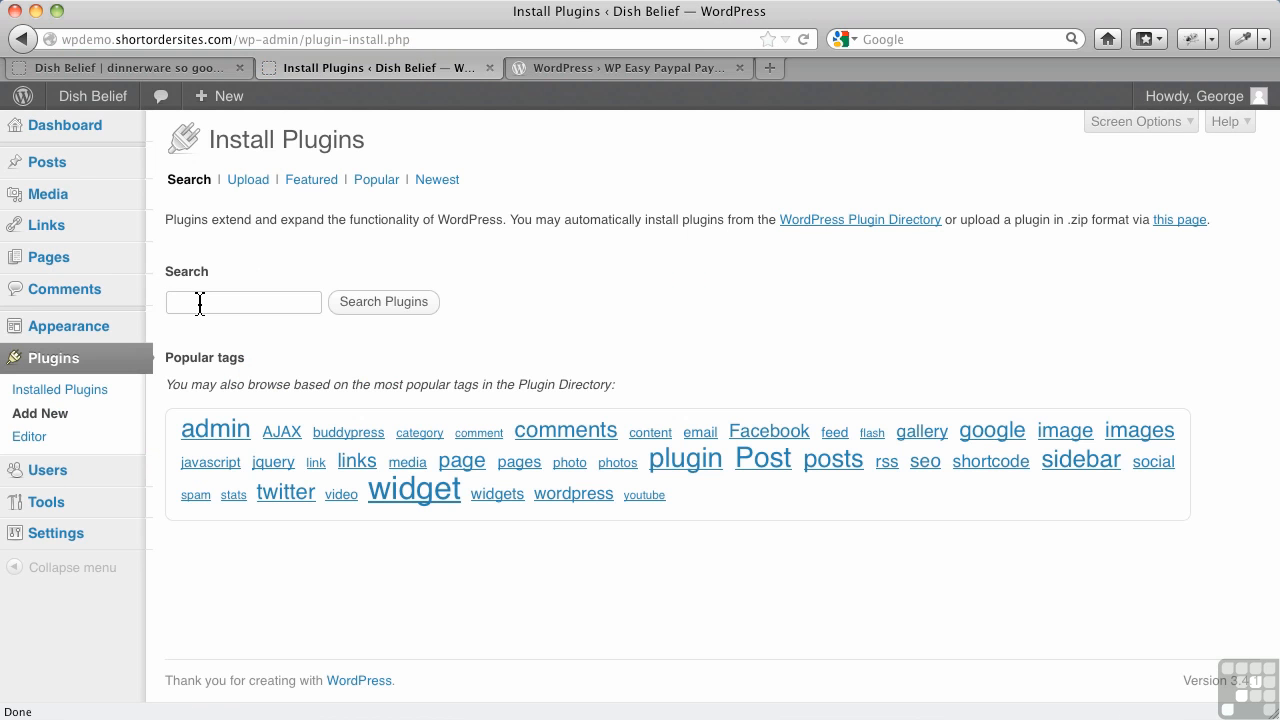
type("eas")
left_click(200, 326)
left_click(378, 305)
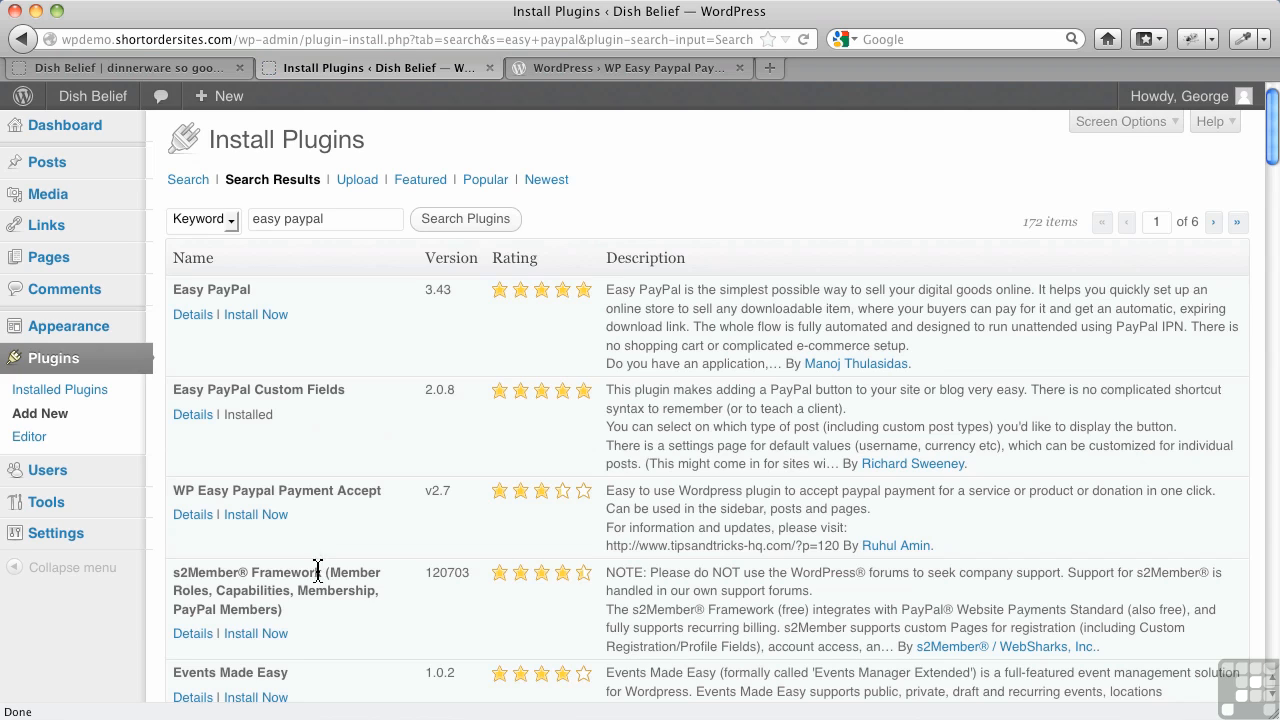
Install the WP Easy Paypal Payment Accept plugin from the search results and activate it.
left_click(258, 516)
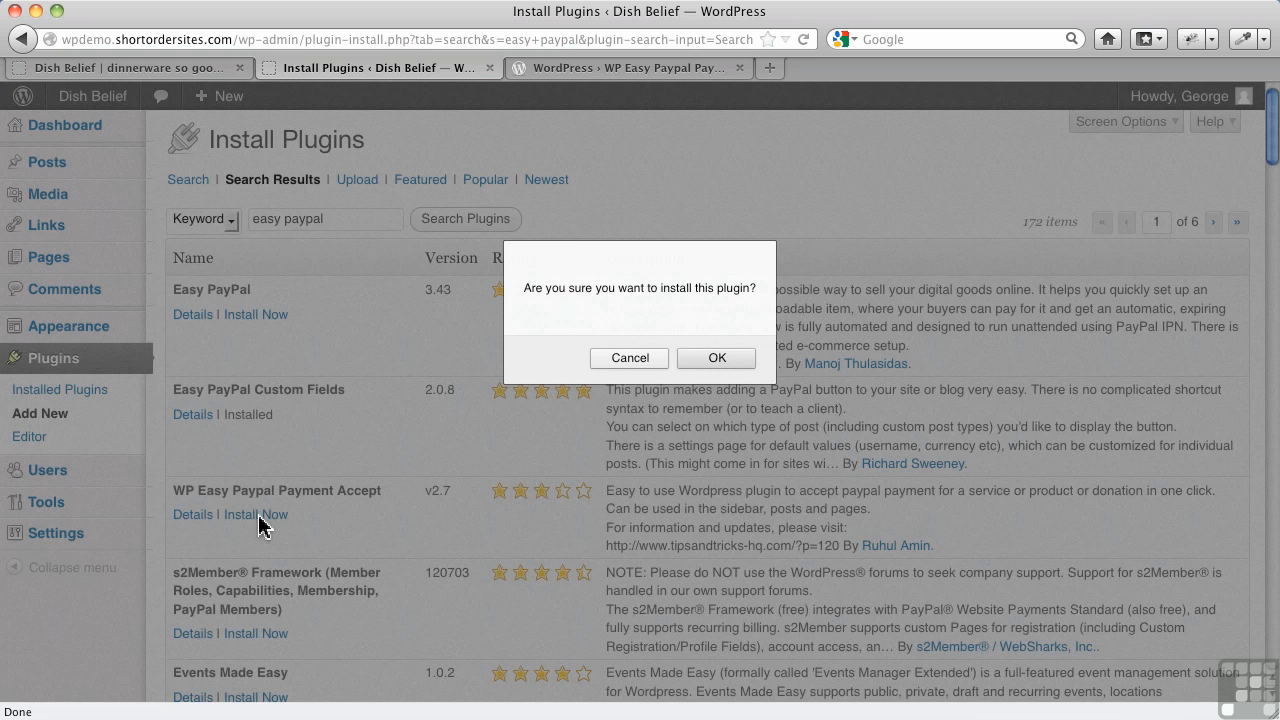
left_click(717, 358)
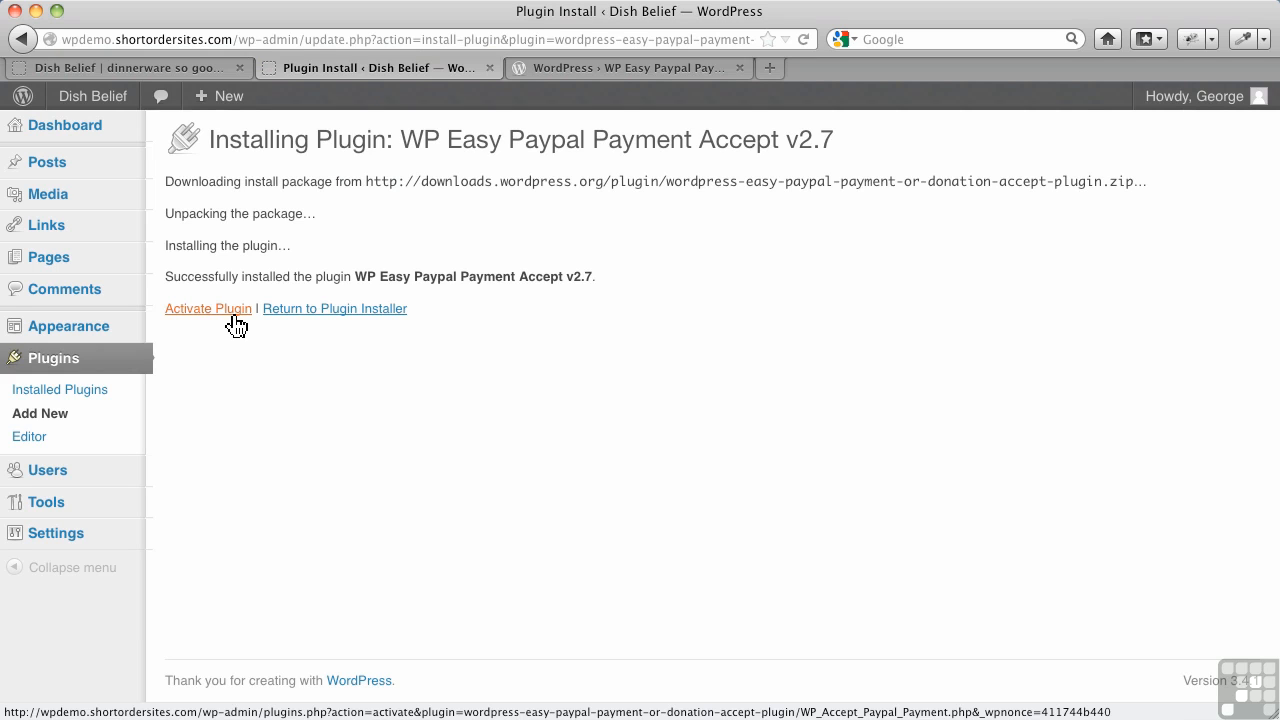
left_click(233, 316)
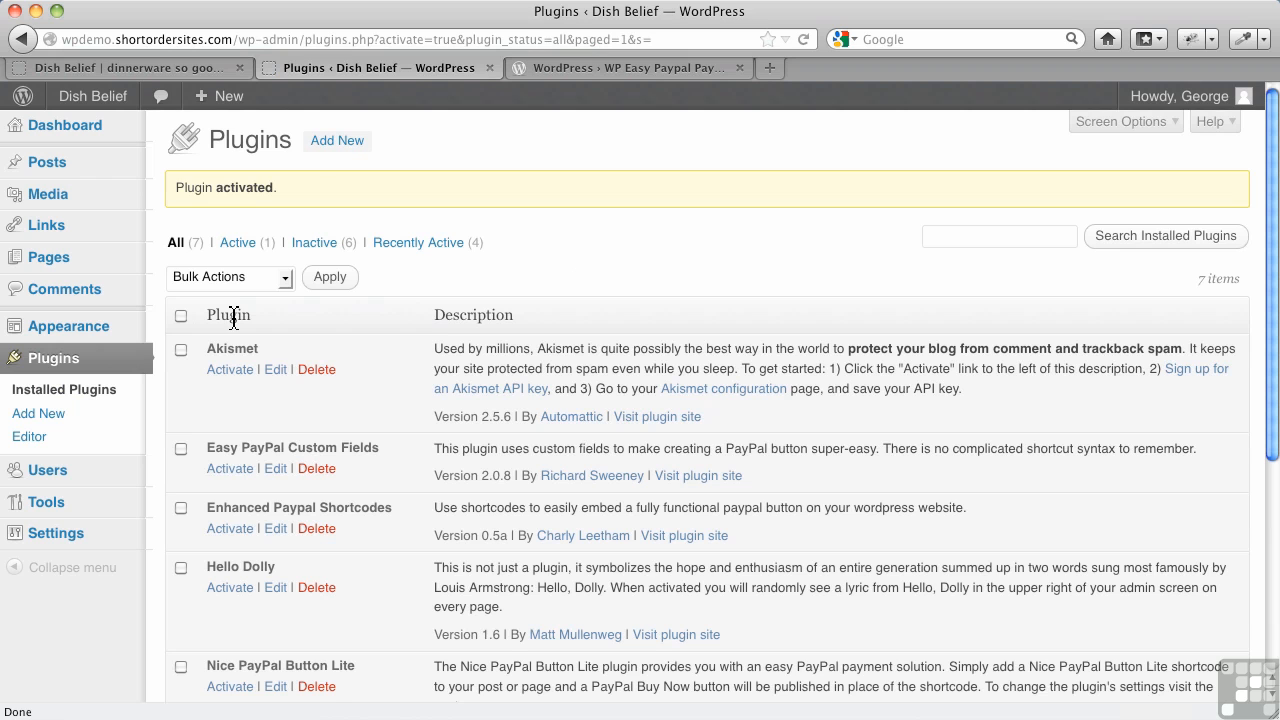
Find WP Easy Paypal Payment Accept among the installed plugins and open its WP PayPal Payment settings page.
scroll(382, 590, "down", 4)
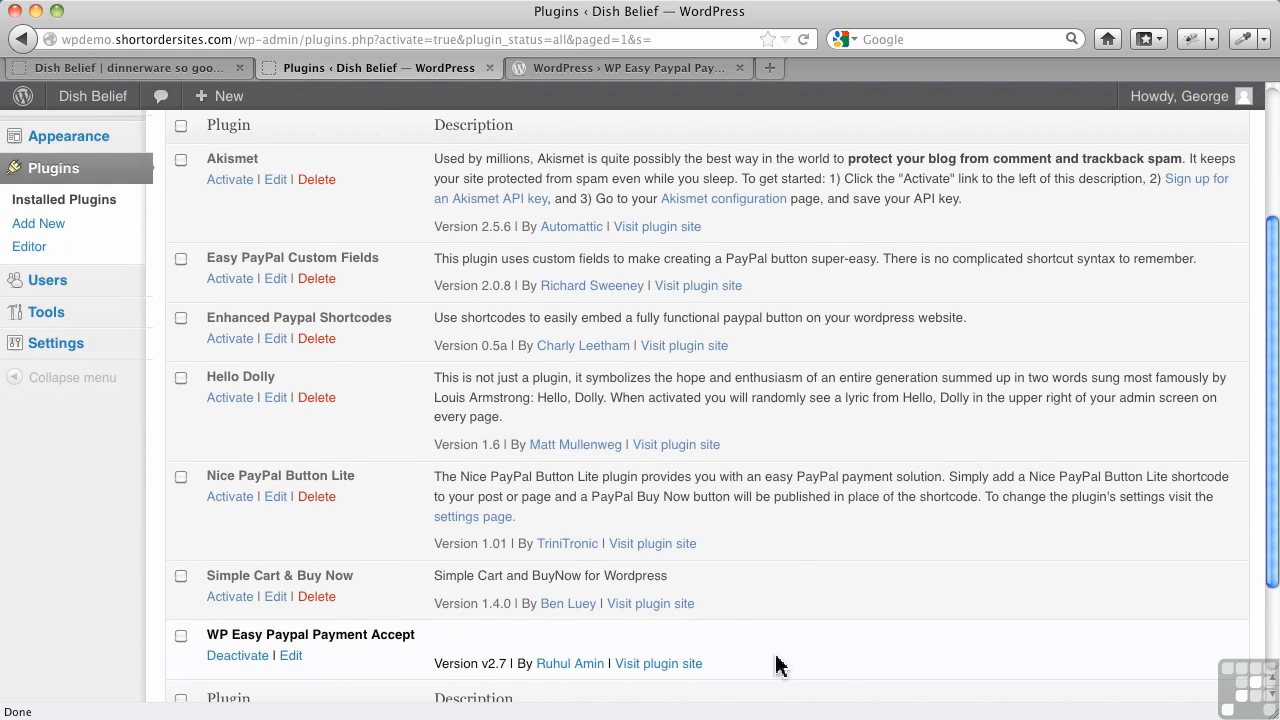
scroll(130, 545, "up", 4)
mouse_move(104, 541)
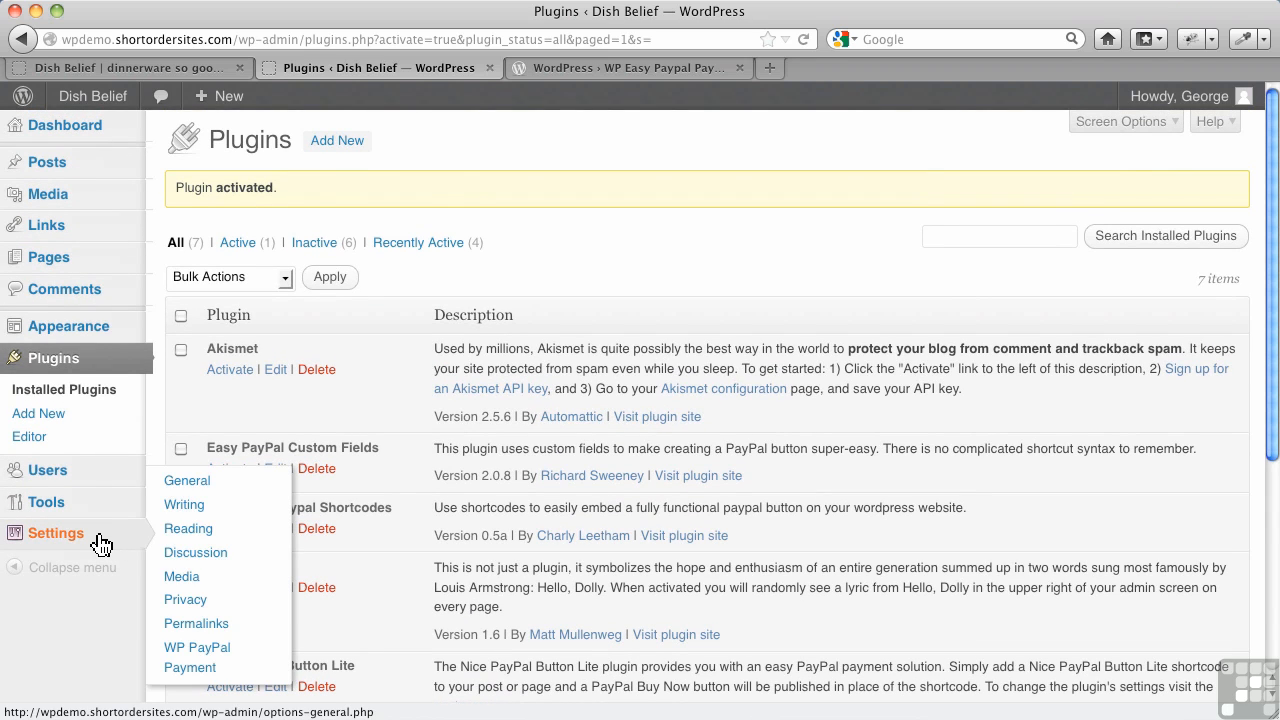
left_click(253, 664)
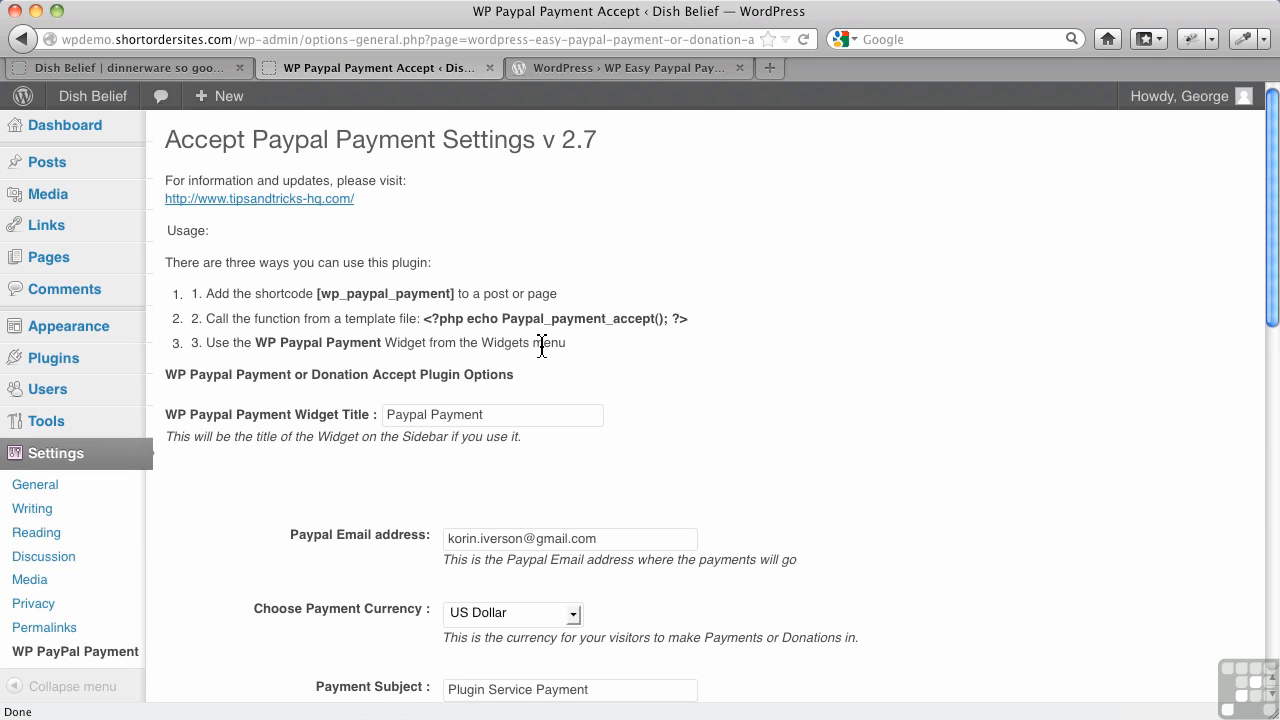
Examine the plugin's widget title, PayPal email and payment currency choices without changing them.
left_click(491, 416)
scroll(555, 480, "down", 3)
scroll(555, 480, "down", 3)
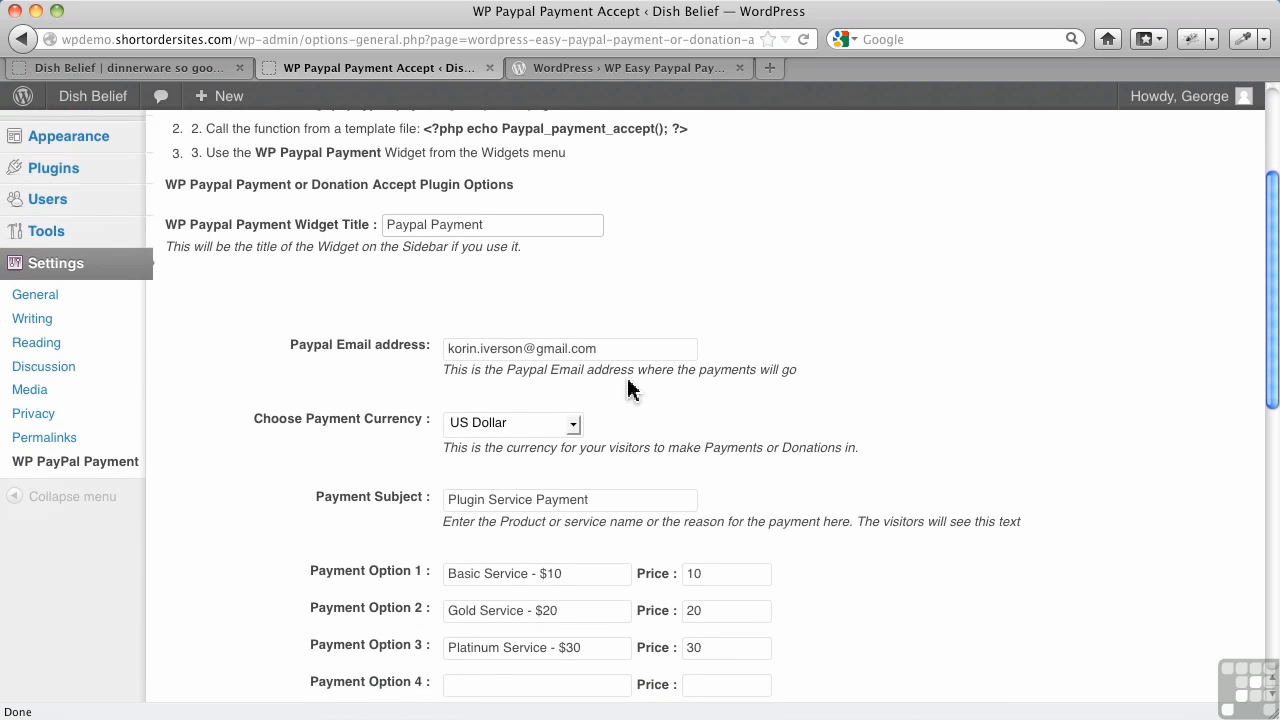
left_click(574, 423)
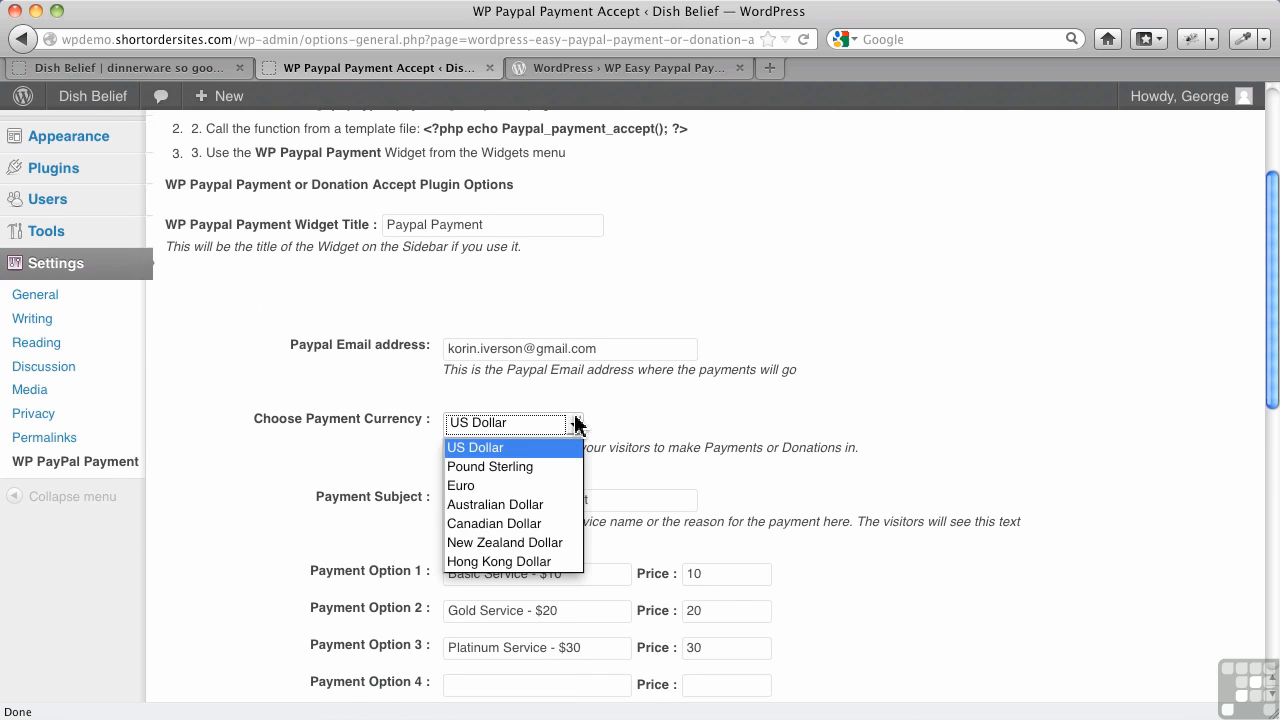
left_click(698, 412)
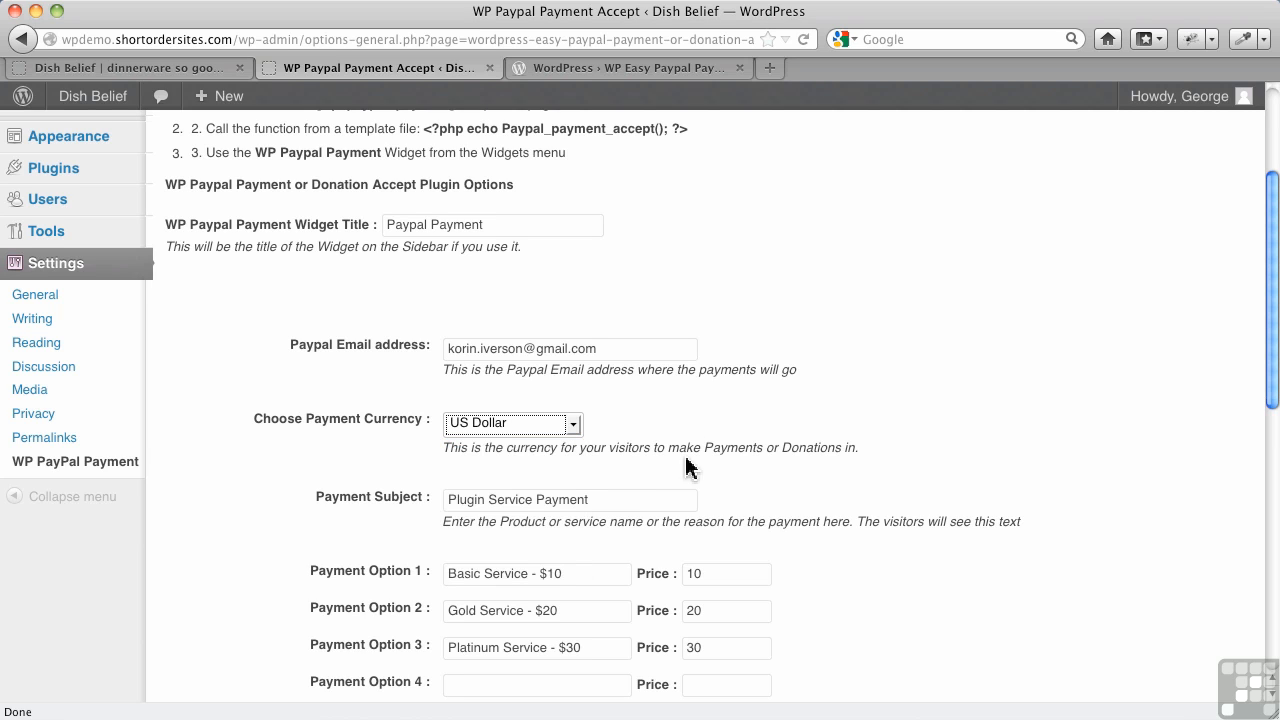
scroll(688, 460, "down", 3)
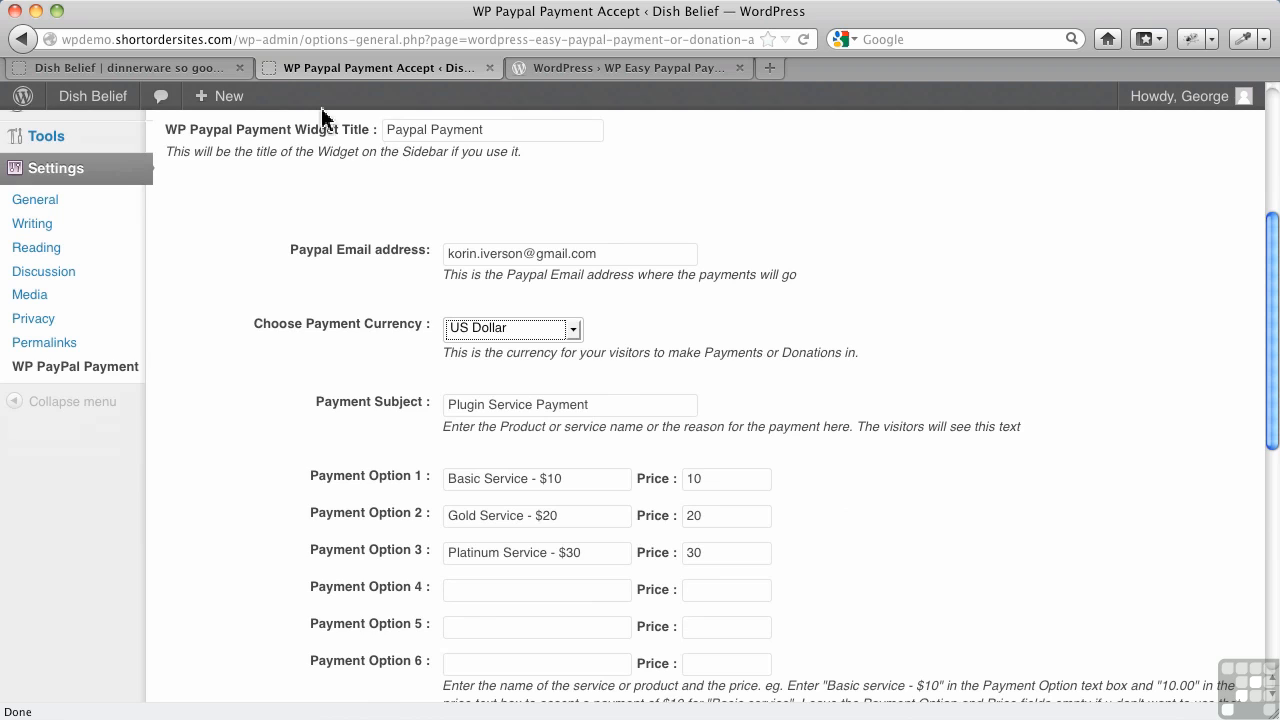
Switch to the public Dish Belief site and view the services and prices on its Evaluation Services page.
left_click(155, 74)
scroll(420, 546, "down", 10)
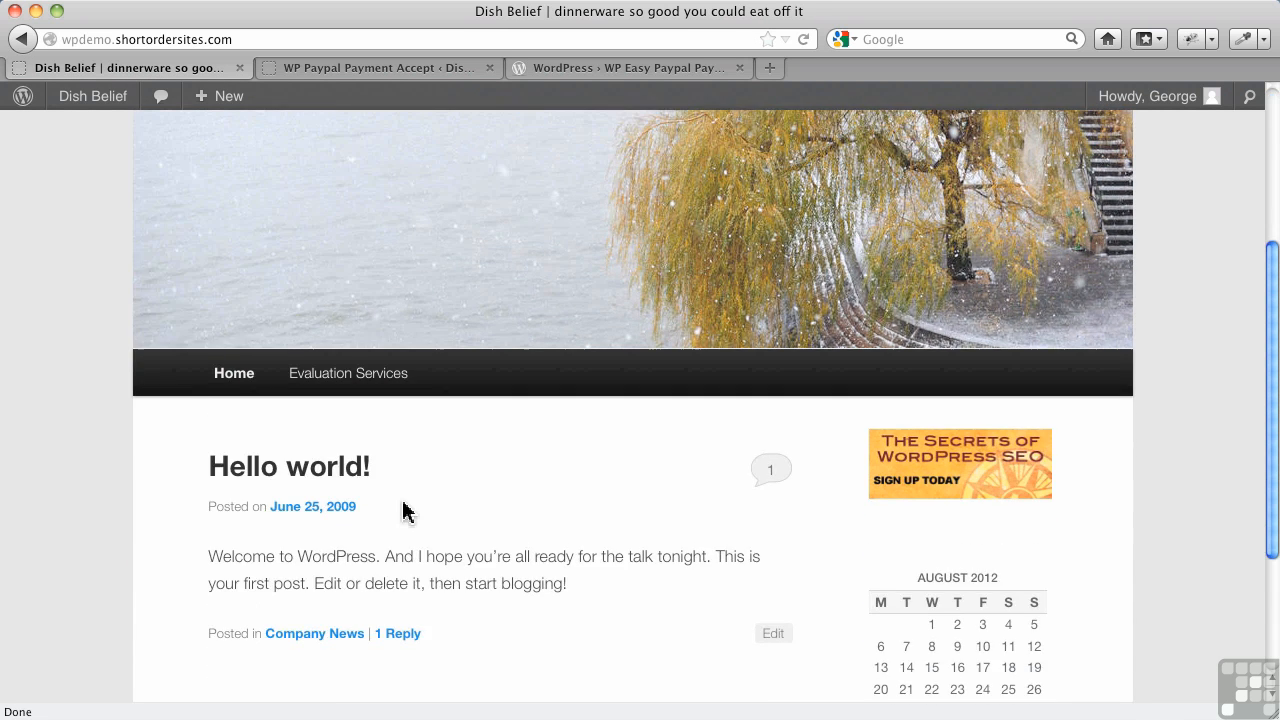
scroll(367, 350, "up", 3)
left_click(364, 315)
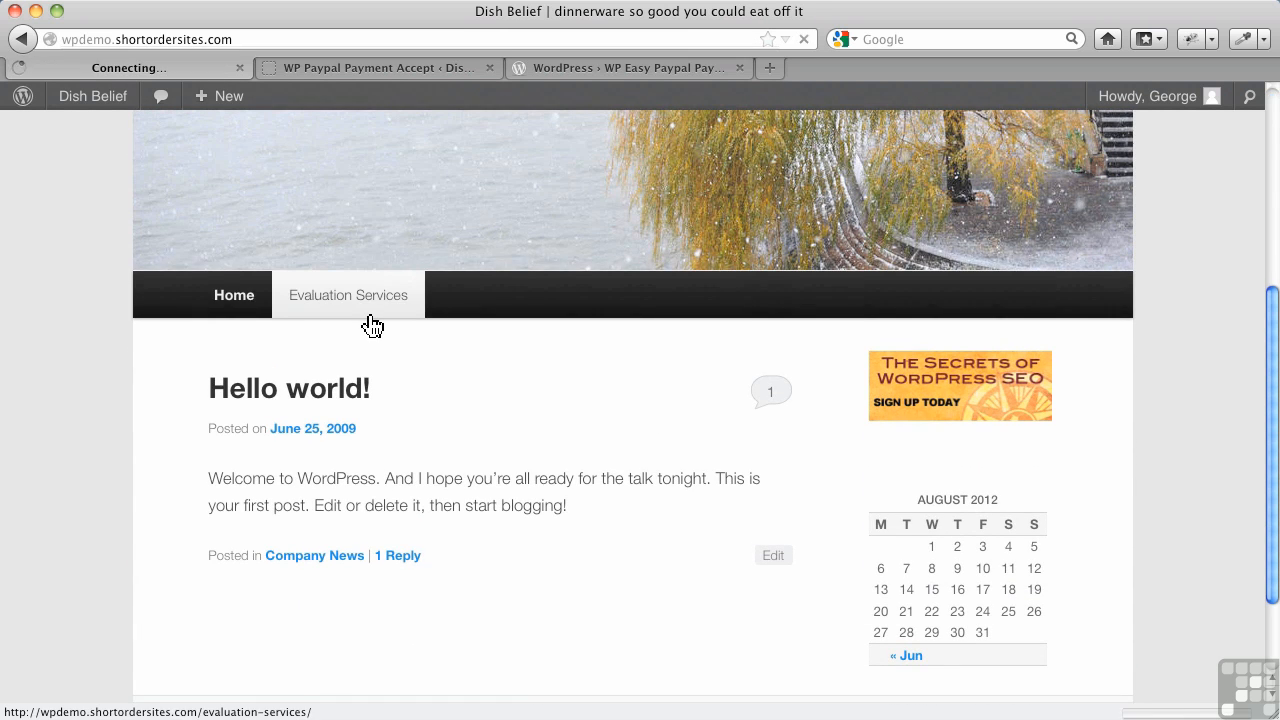
scroll(409, 494, "down", 10)
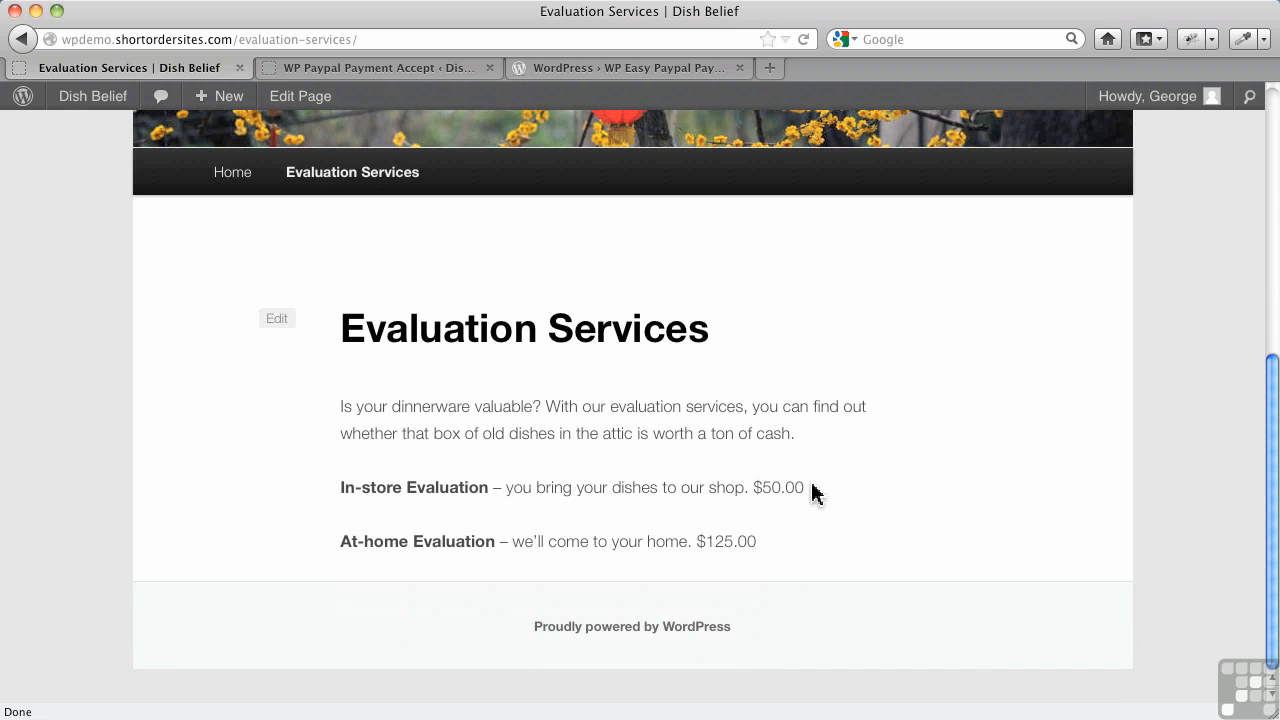
Return to the PayPal plugin settings and review the widget title, payment subject, payment options with prices, and reference text box settings.
left_click(428, 70)
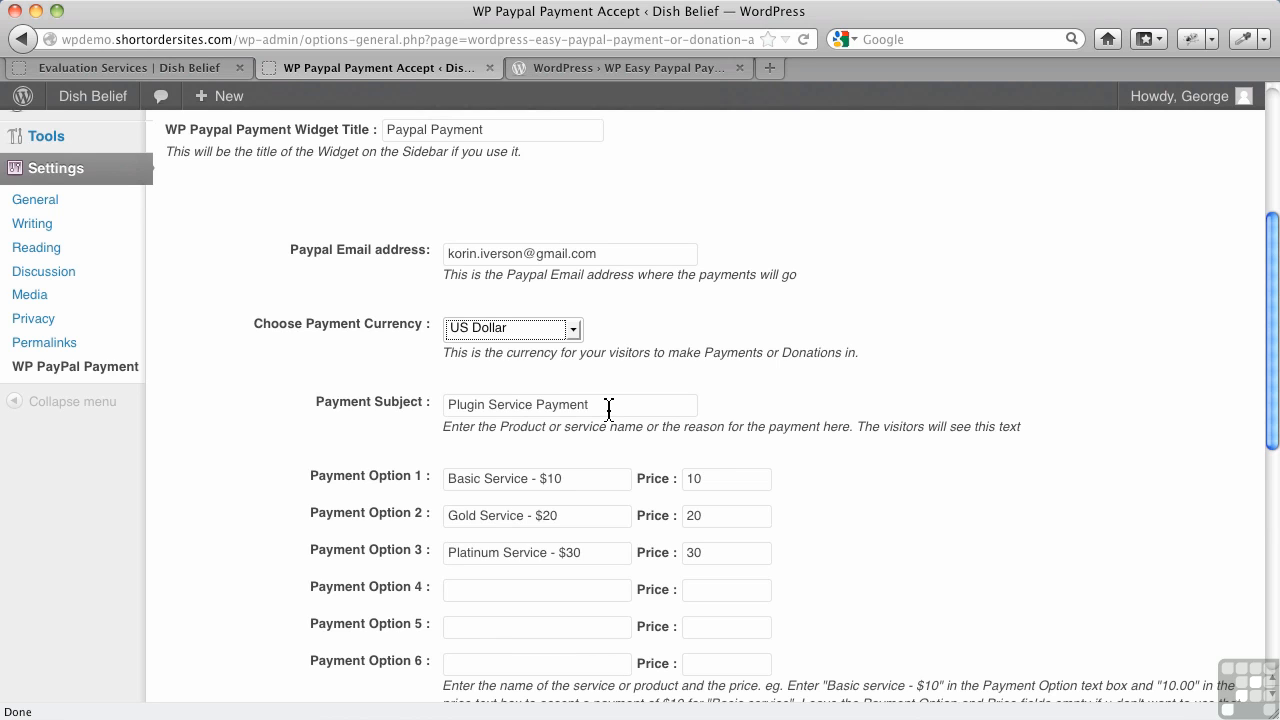
scroll(609, 408, "up", 2)
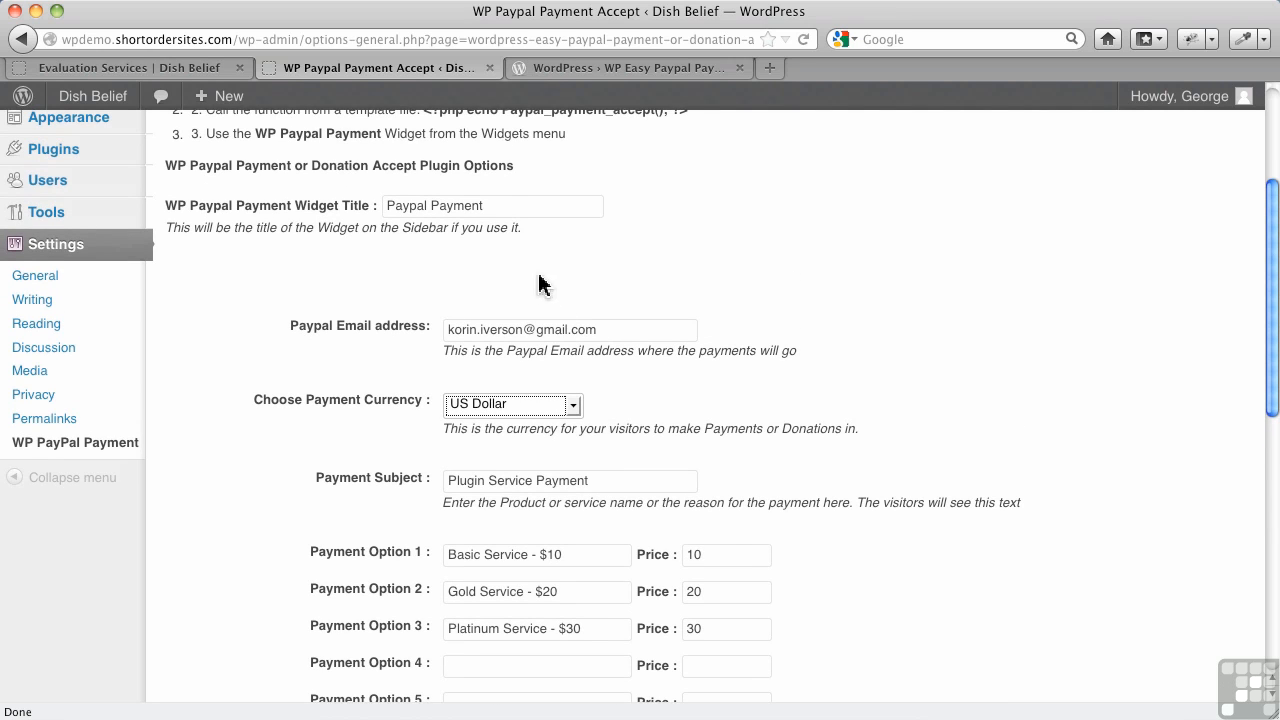
left_click(519, 208)
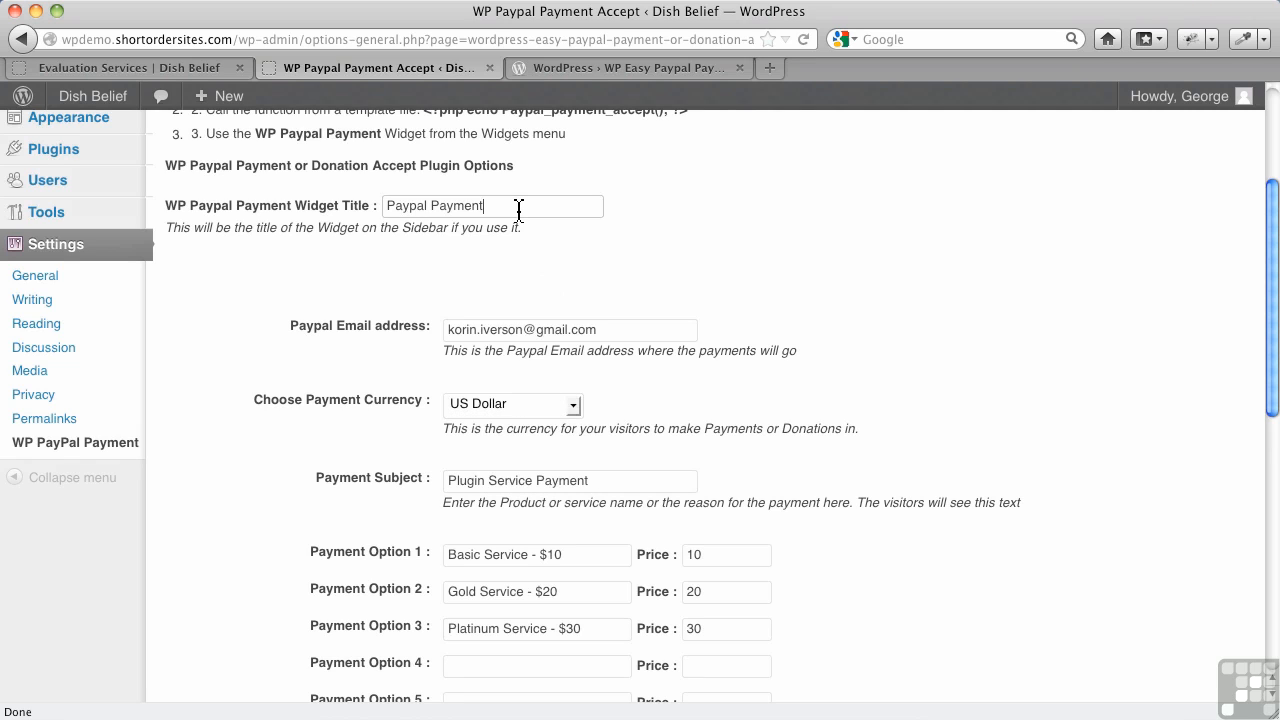
left_click(627, 480)
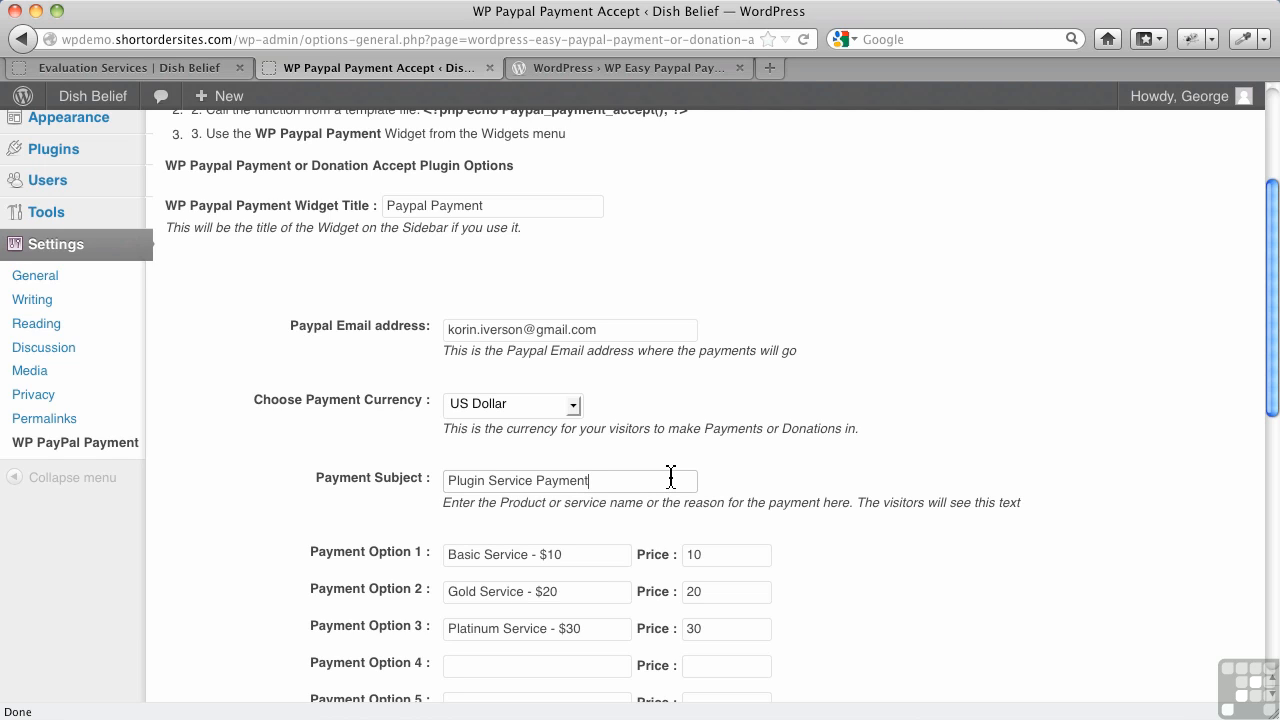
scroll(620, 505, "down", 2)
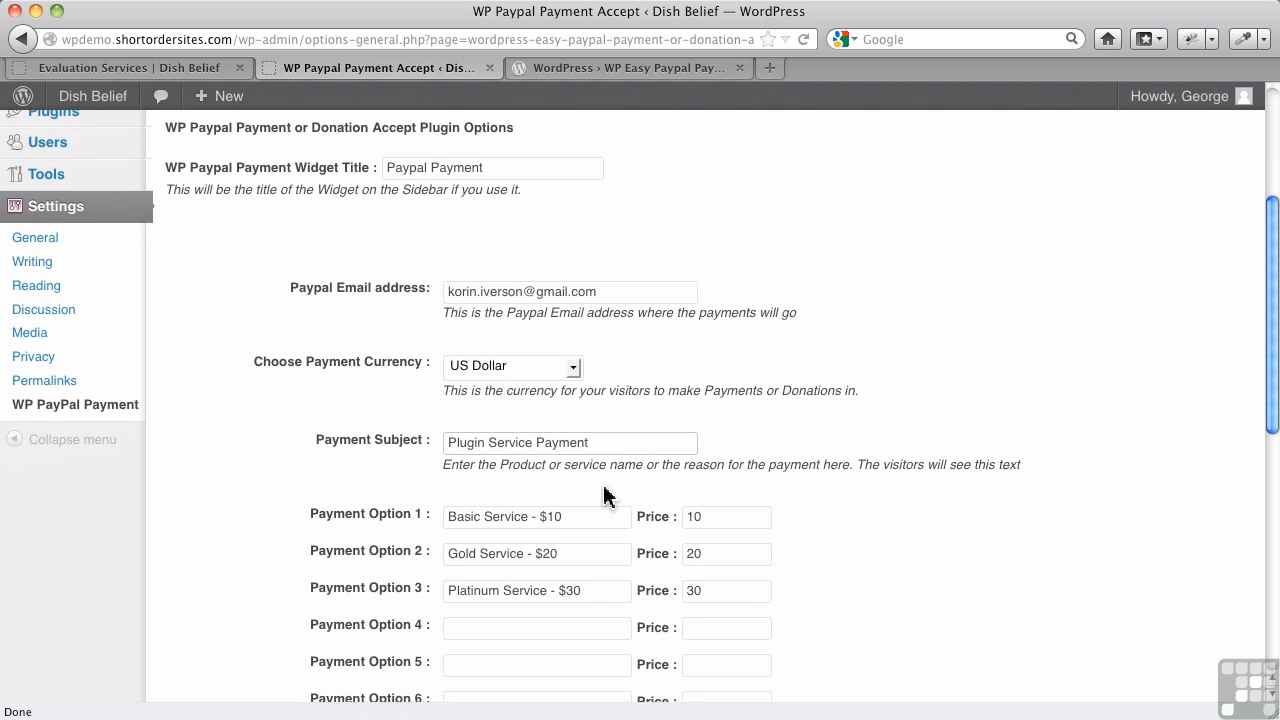
scroll(604, 492, "down", 3)
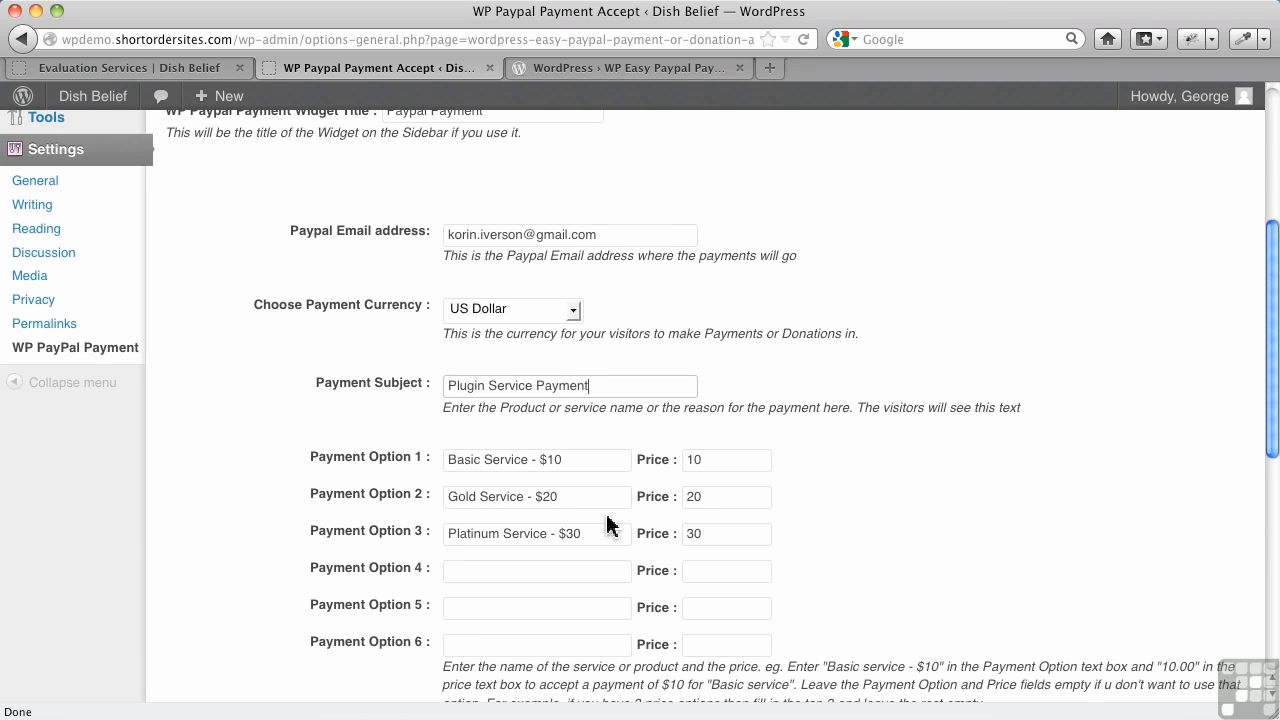
scroll(600, 608, "down", 2)
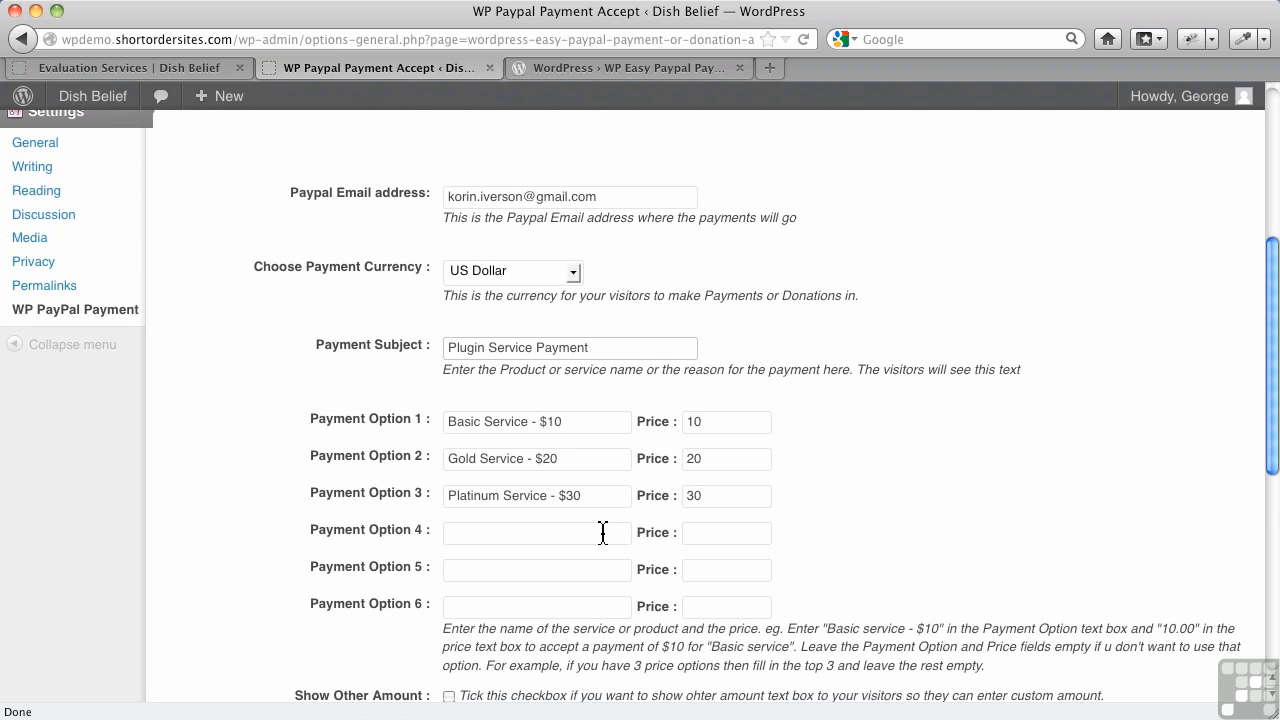
left_click(729, 429)
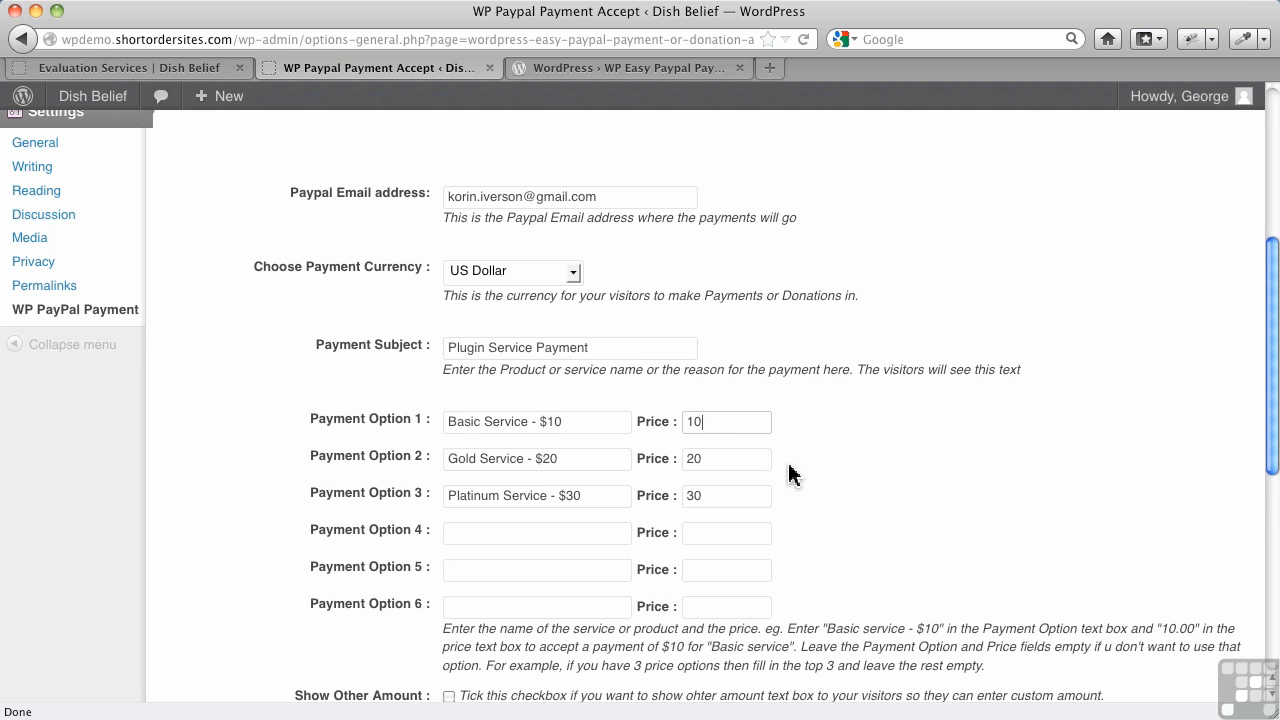
scroll(789, 475, "down", 3)
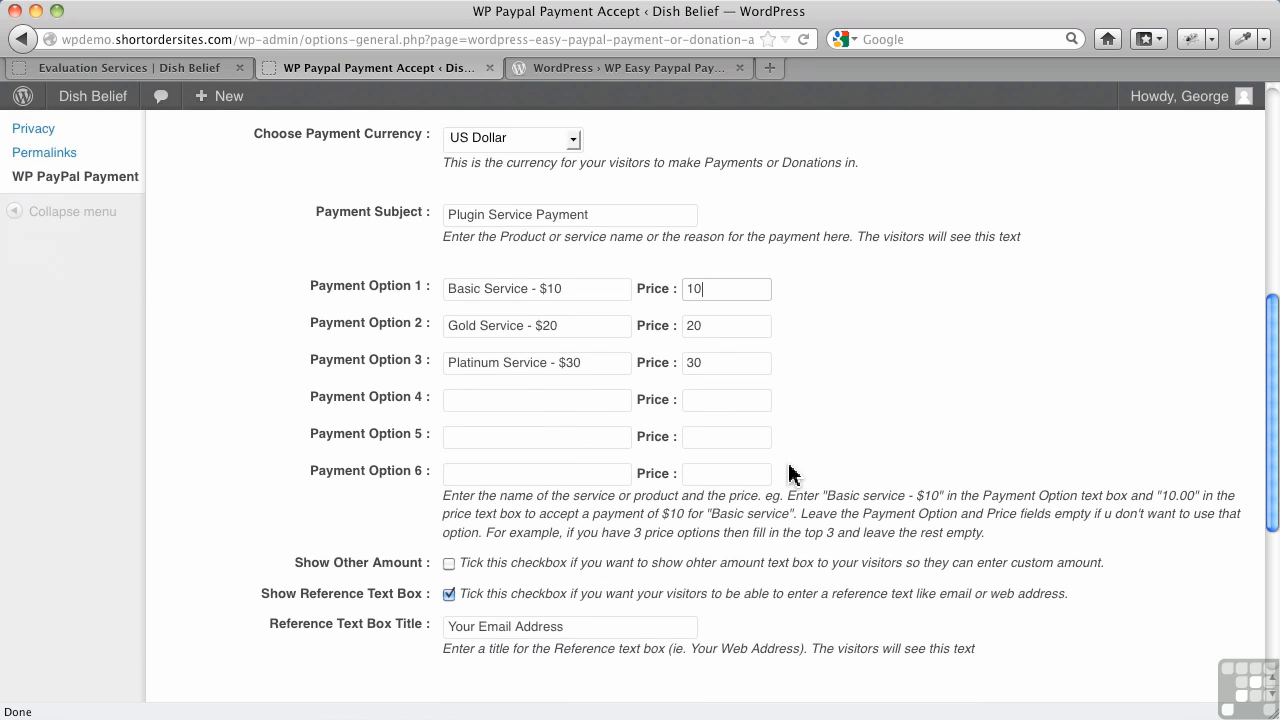
scroll(785, 470, "down", 2)
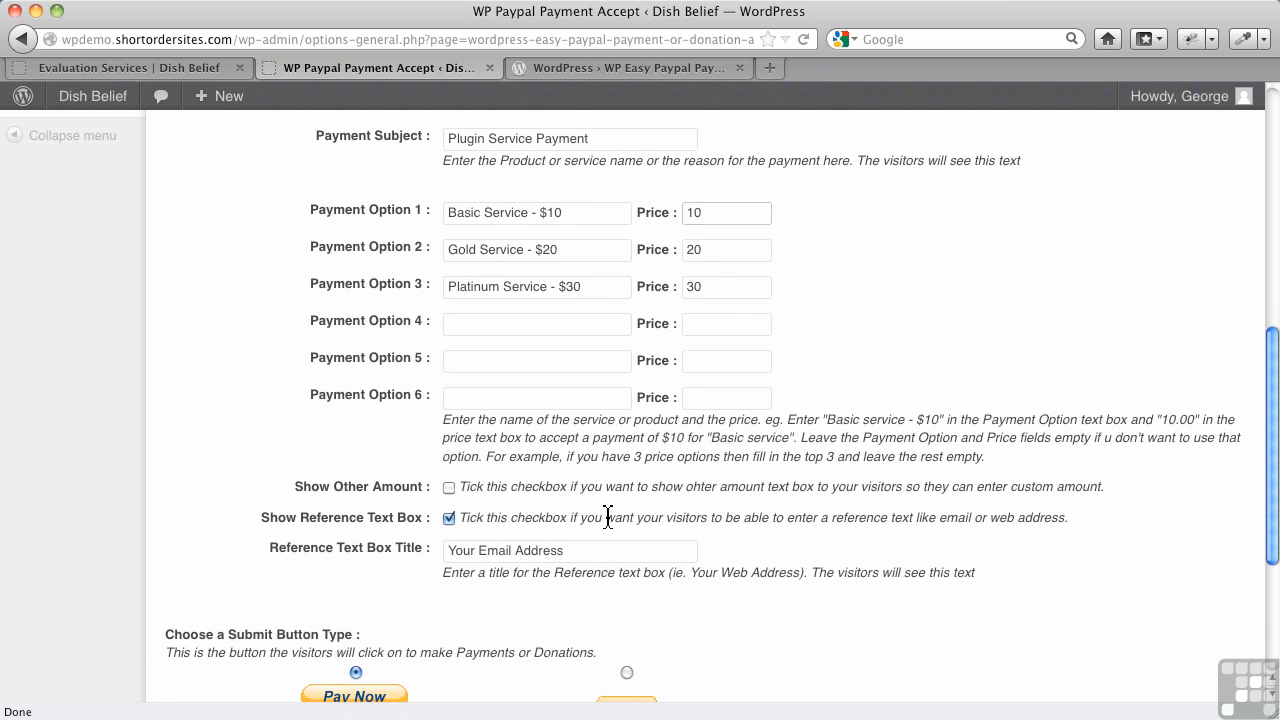
scroll(608, 517, "down", 1)
left_click(450, 470)
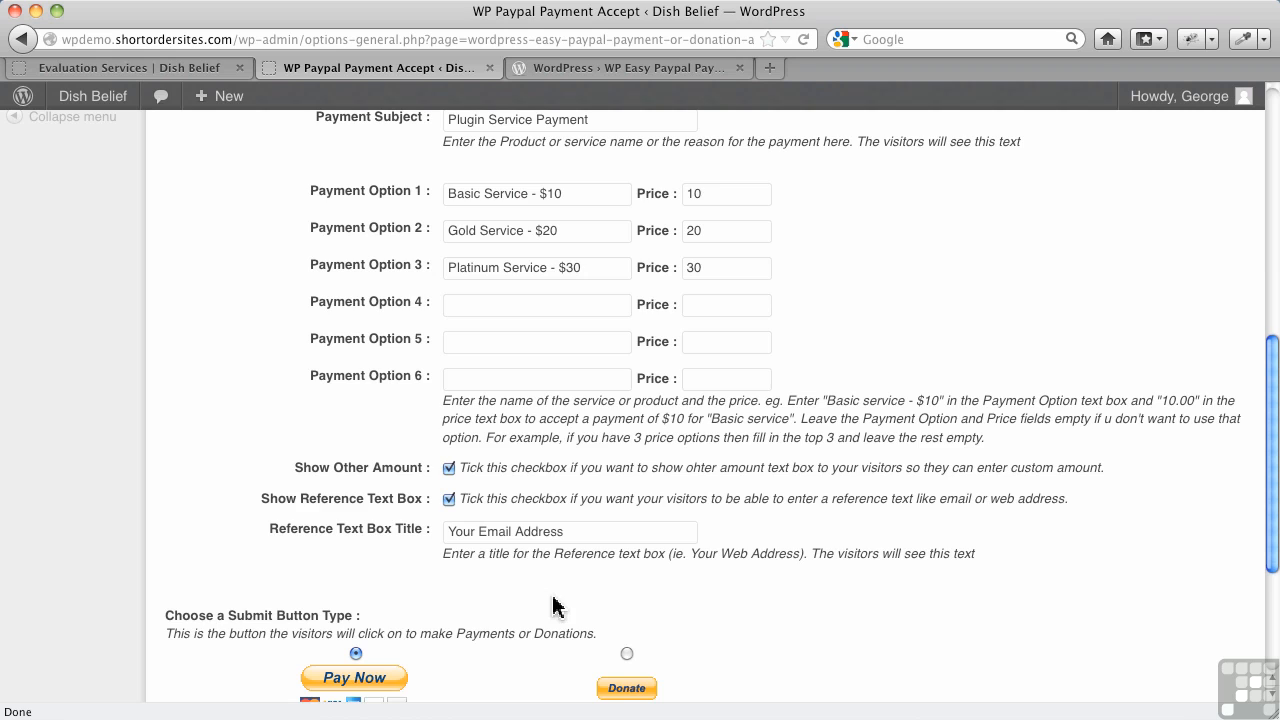
scroll(553, 606, "down", 3)
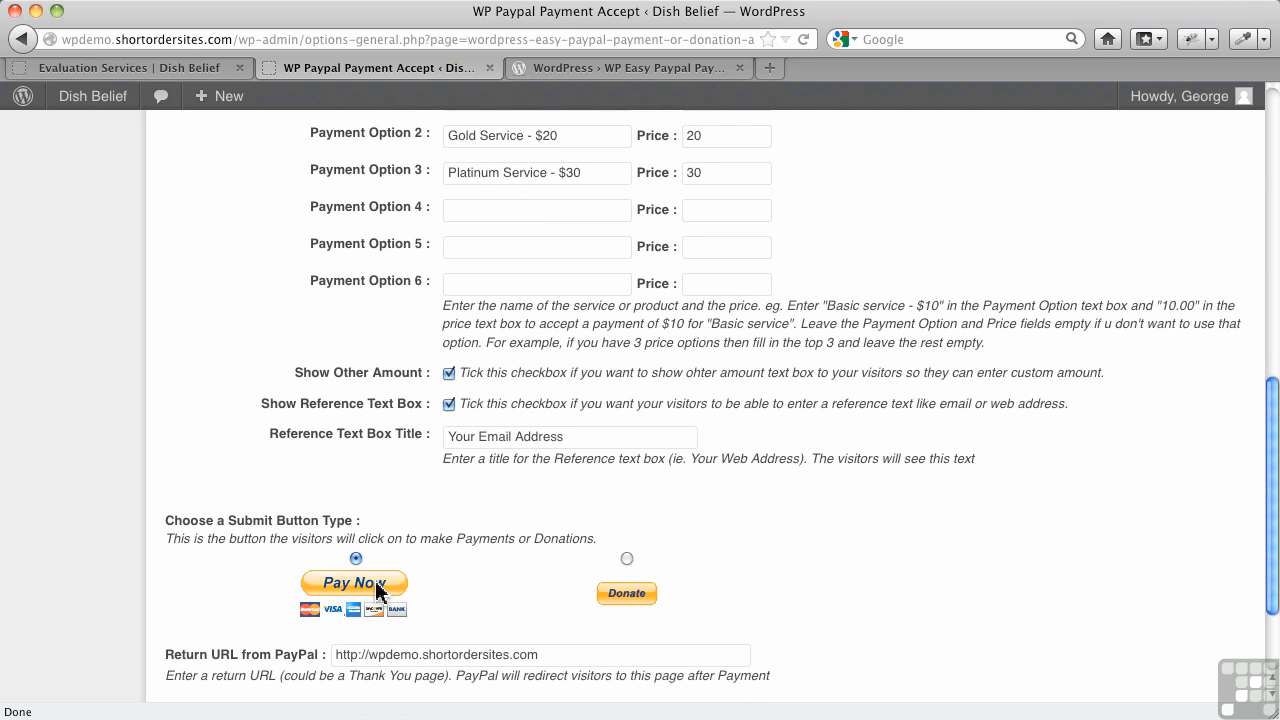
scroll(434, 585, "down", 3)
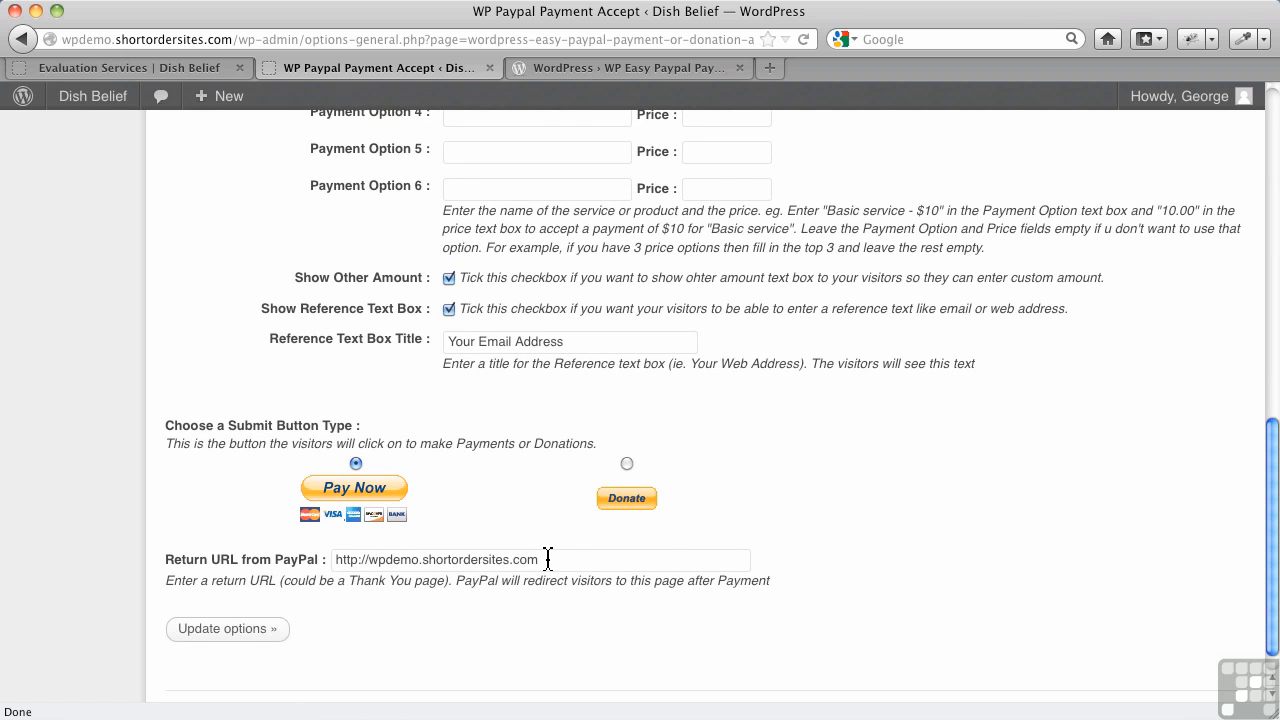
scroll(548, 559, "up", 5)
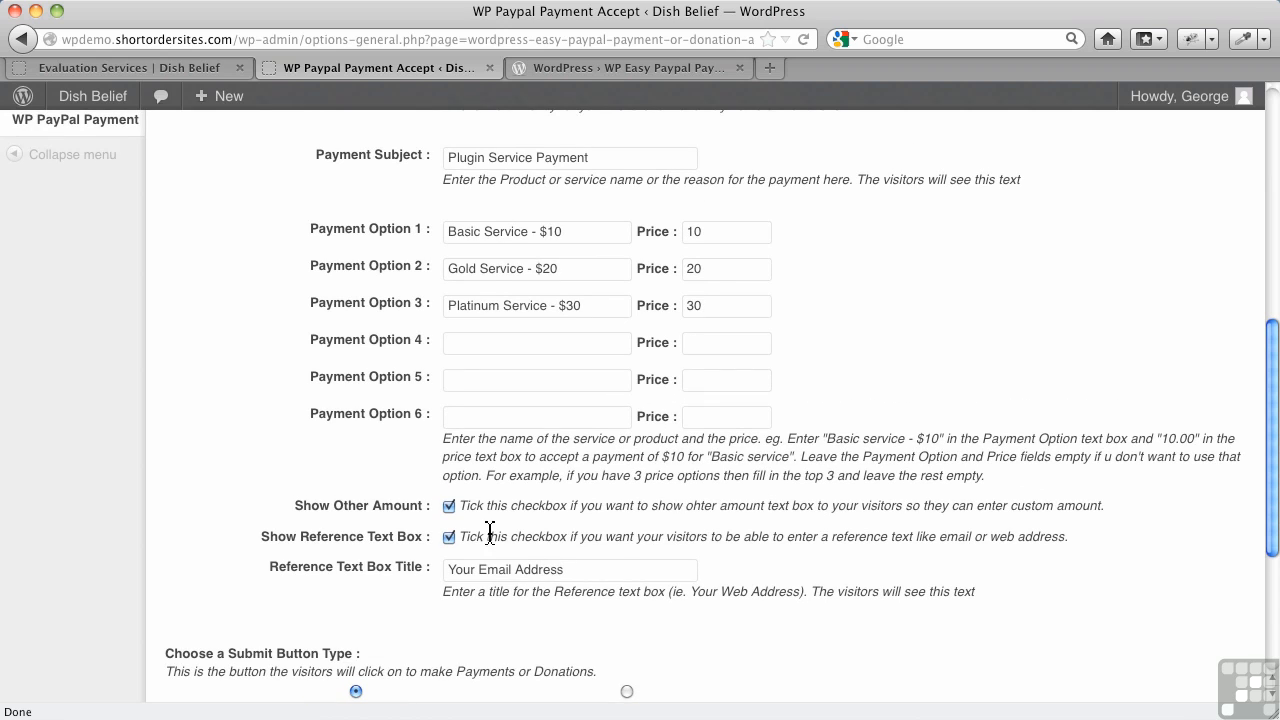
left_click(449, 506)
Check the PayPal plugin's options once more and save them.
scroll(593, 538, "down", 5)
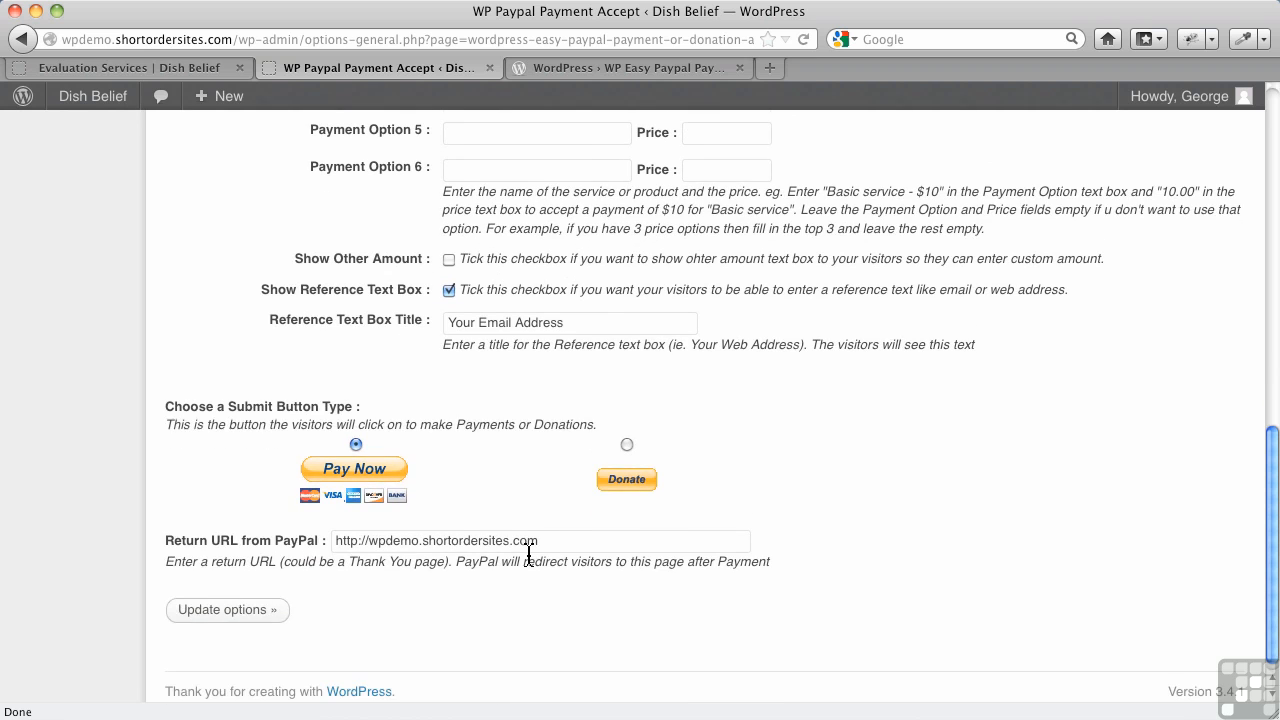
scroll(528, 553, "up", 12)
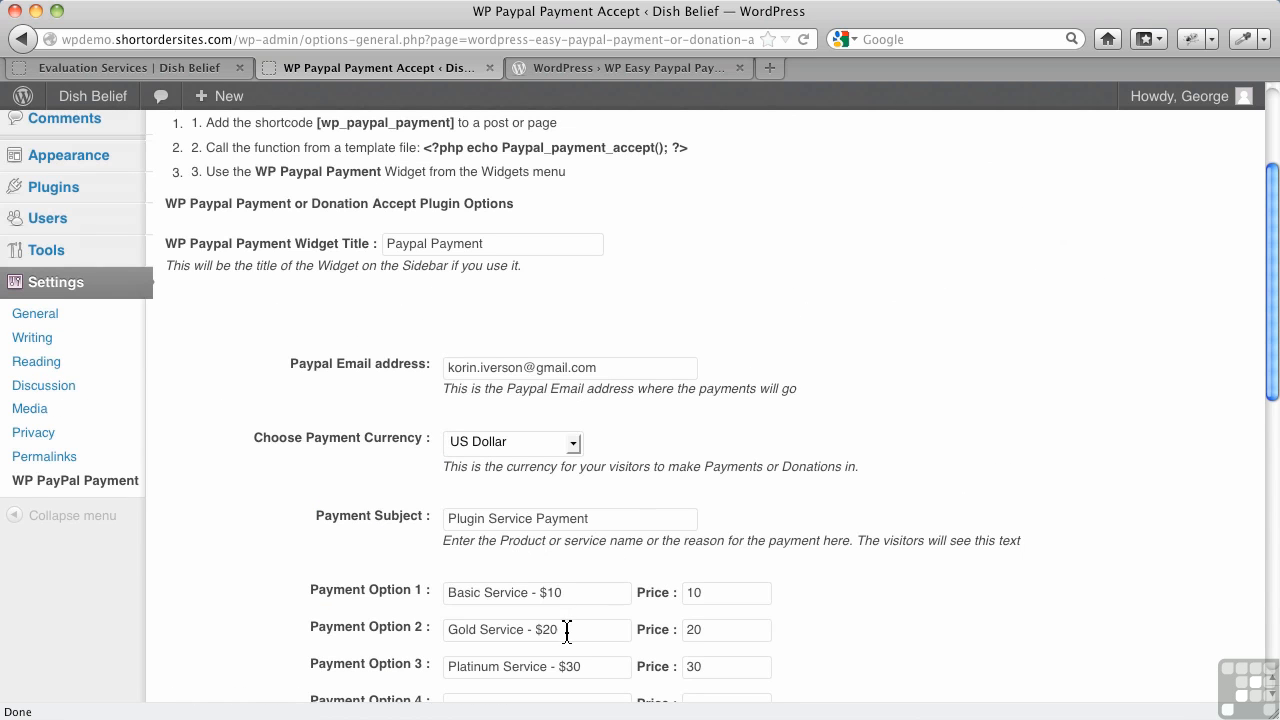
scroll(567, 631, "down", 12)
left_click(250, 600)
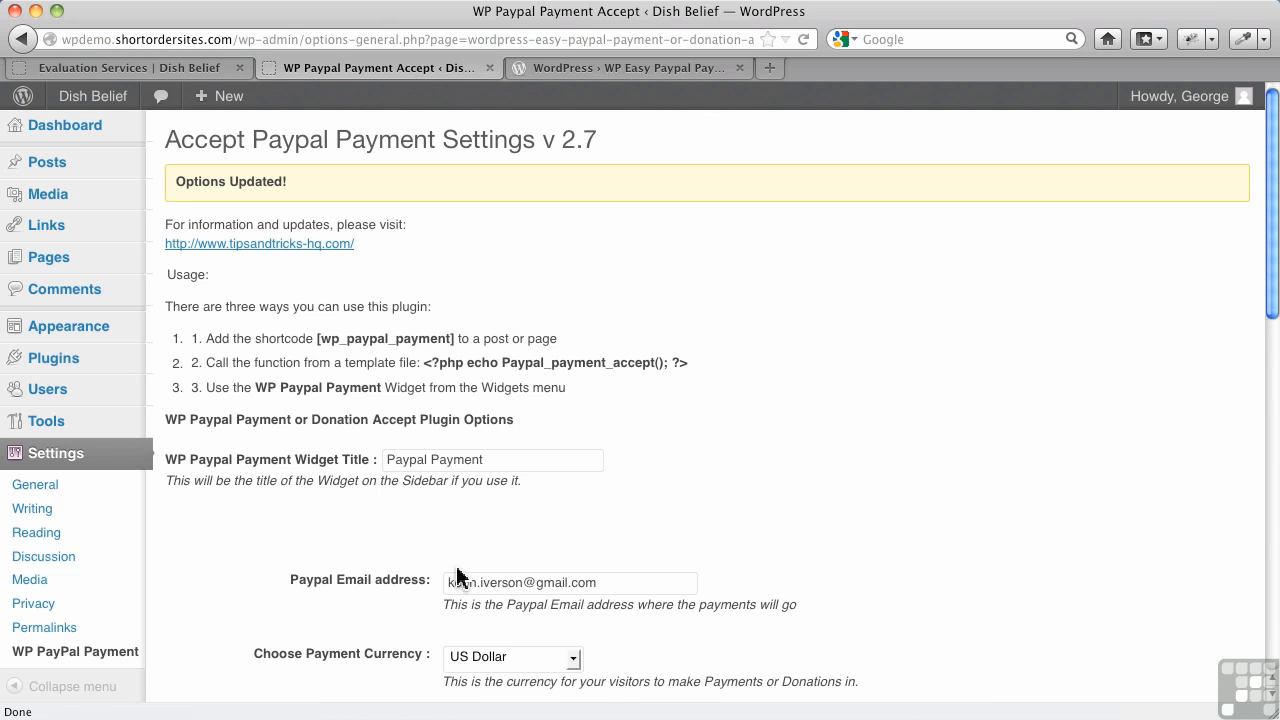
Copy the [wp_paypal_payment] shortcode from the usage notes and open the Evaluation Services page for editing.
left_click_drag(318, 340, 457, 339)
key("super+c")
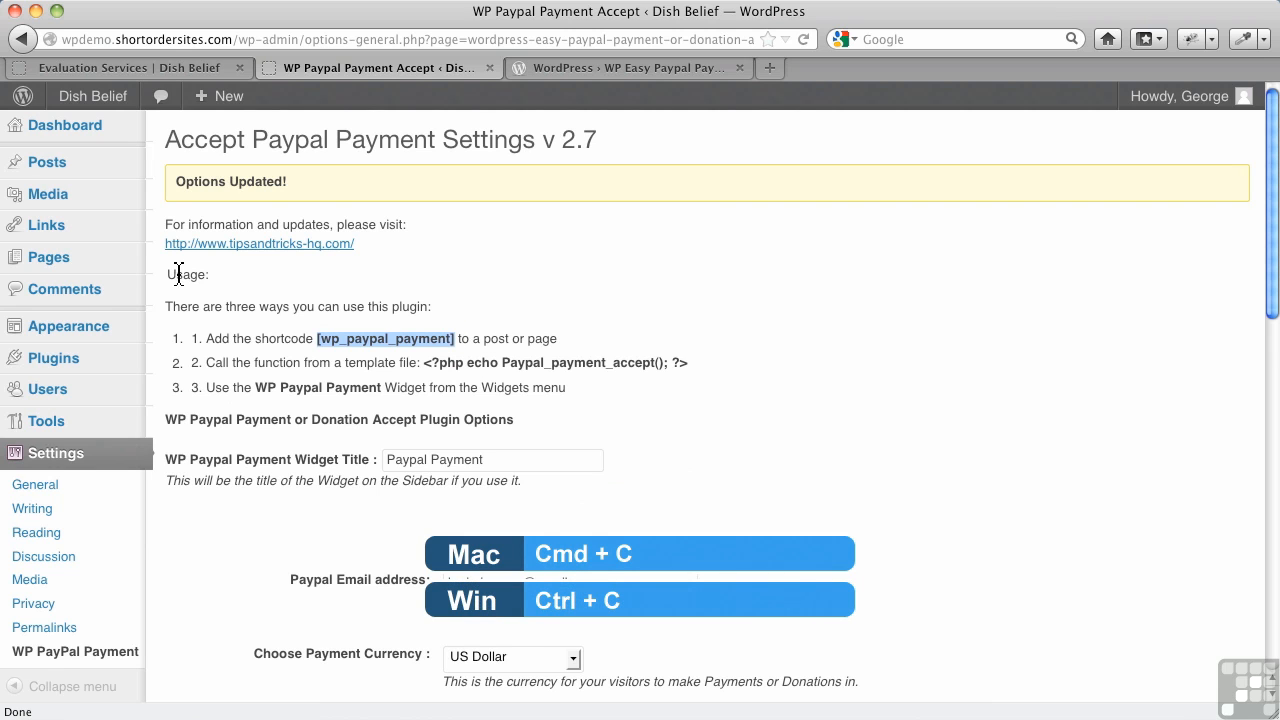
mouse_move(100, 262)
left_click(234, 262)
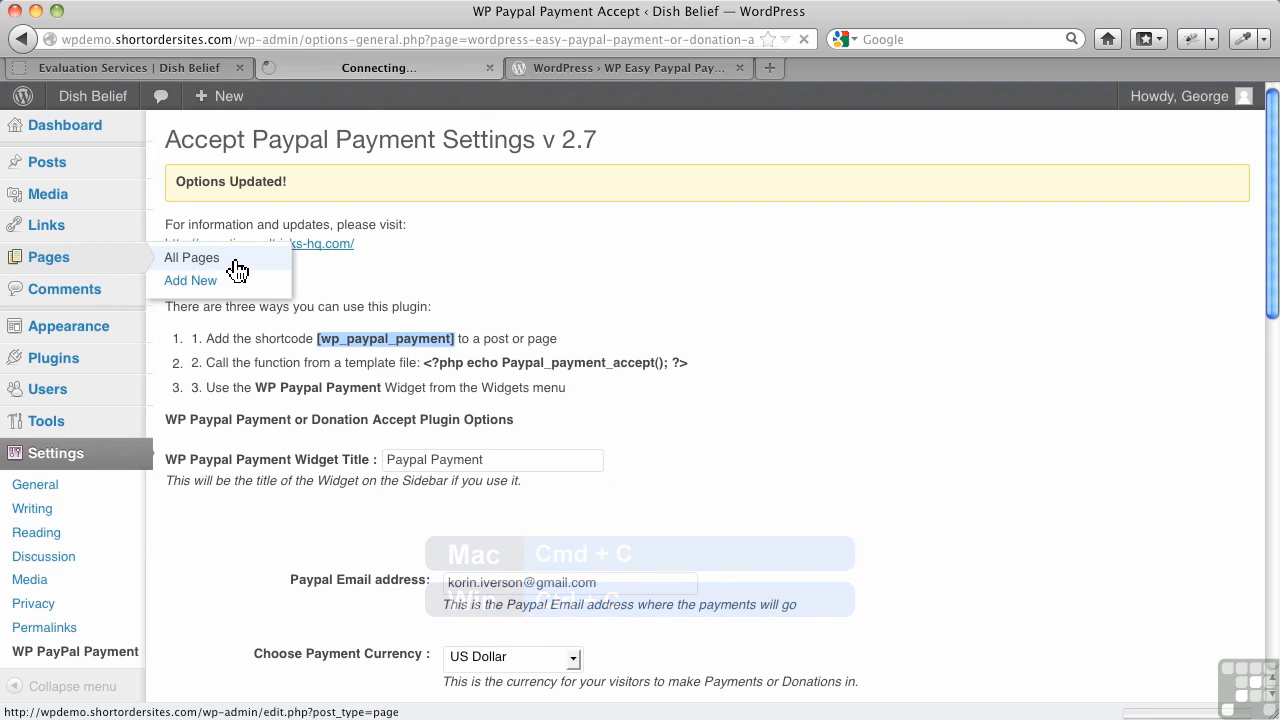
left_click(277, 358)
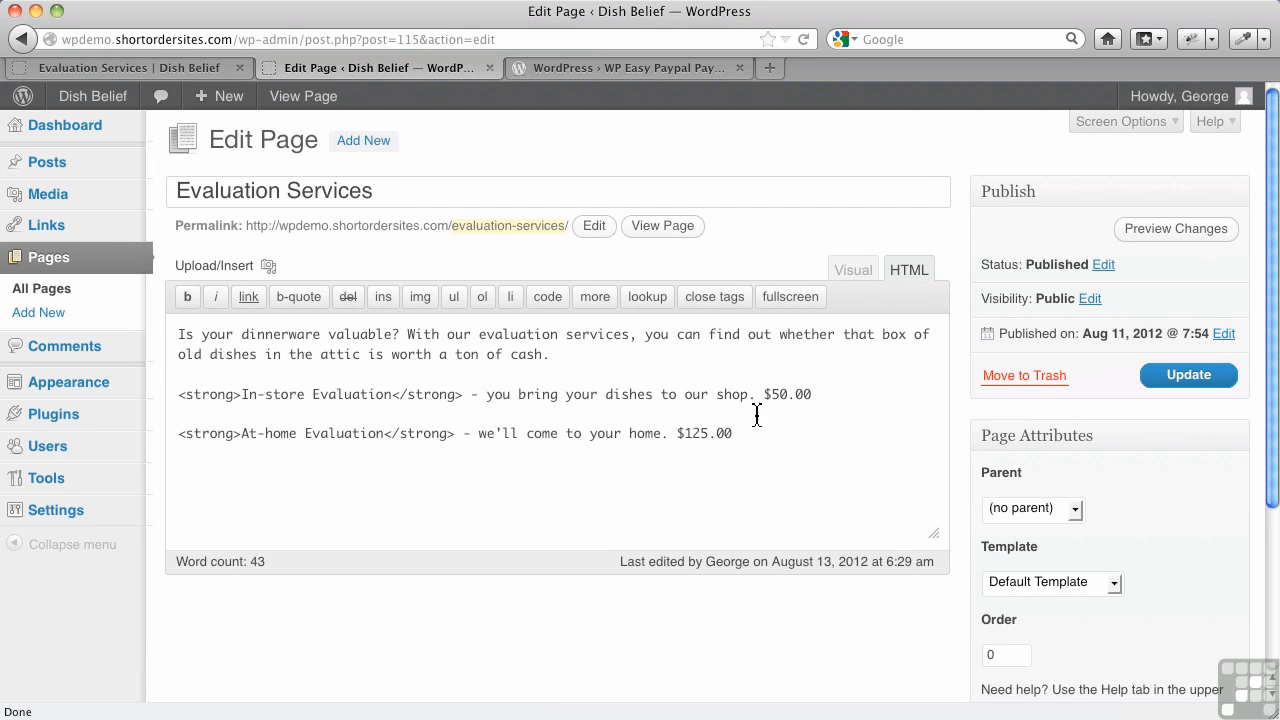
Switch to the visual editor, paste the [wp_paypal_payment] shortcode between the In-store and At-home Evaluation paragraphs, and update the page.
left_click(852, 270)
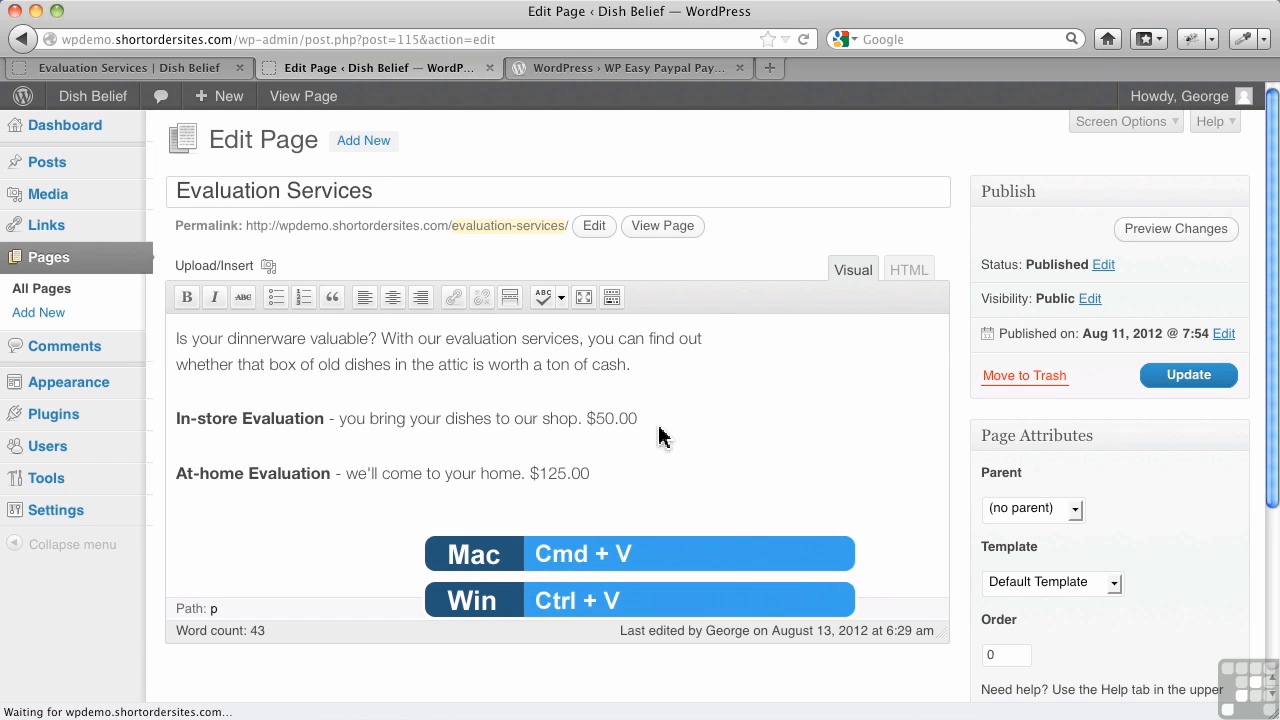
key("super+v")
left_click(1165, 392)
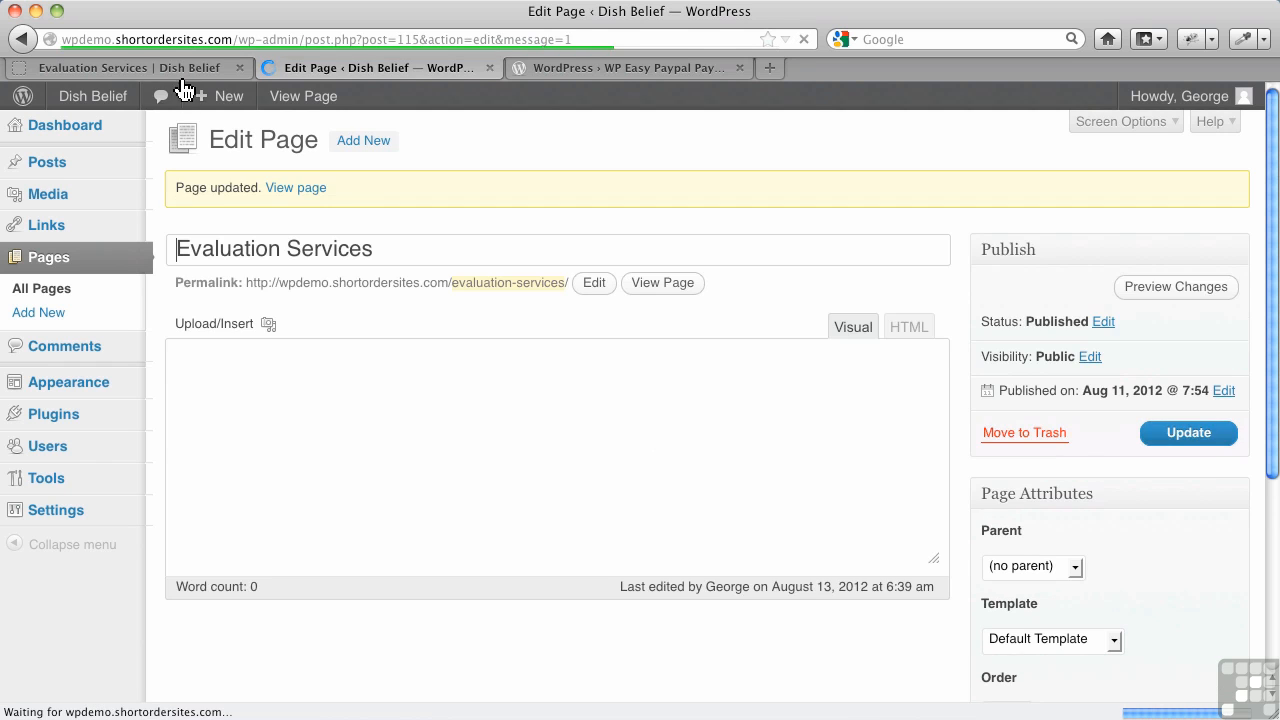
Reload the public Evaluation Services page and examine the embedded payment form, including the choices in its service dropdown.
left_click(194, 66)
left_click(804, 40)
scroll(703, 563, "down", 3)
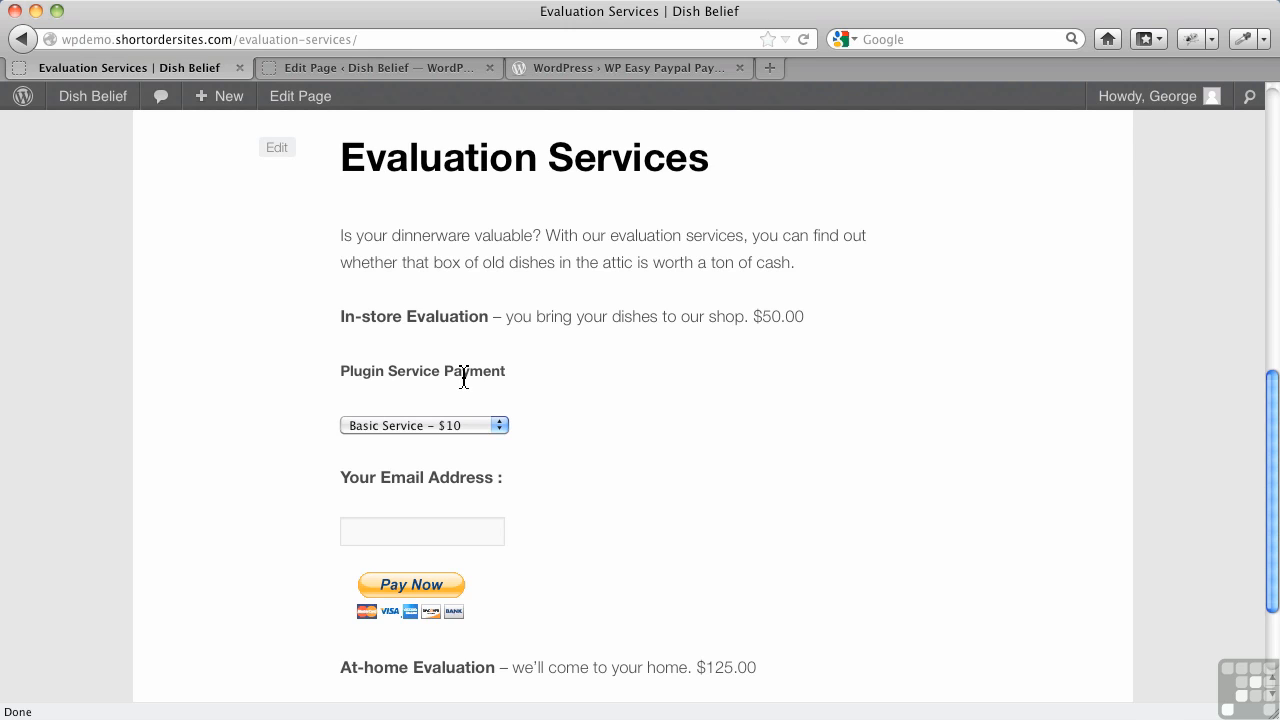
left_click(496, 426)
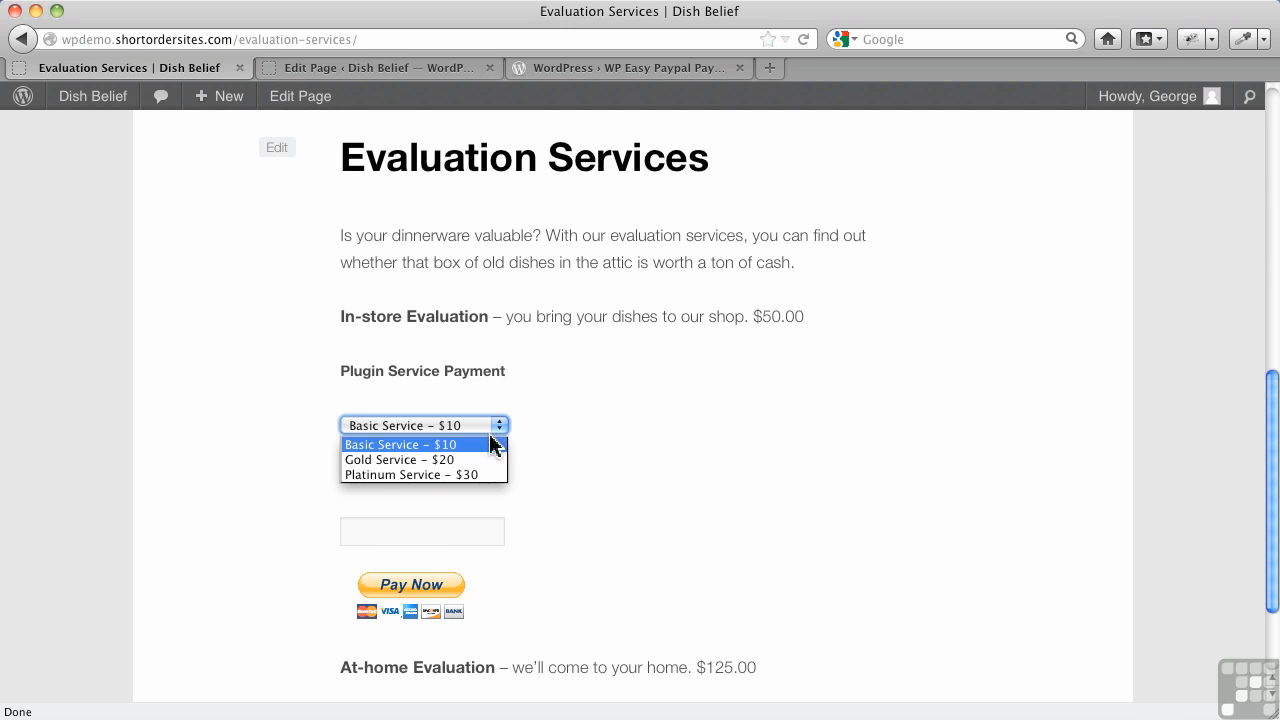
left_click(590, 425)
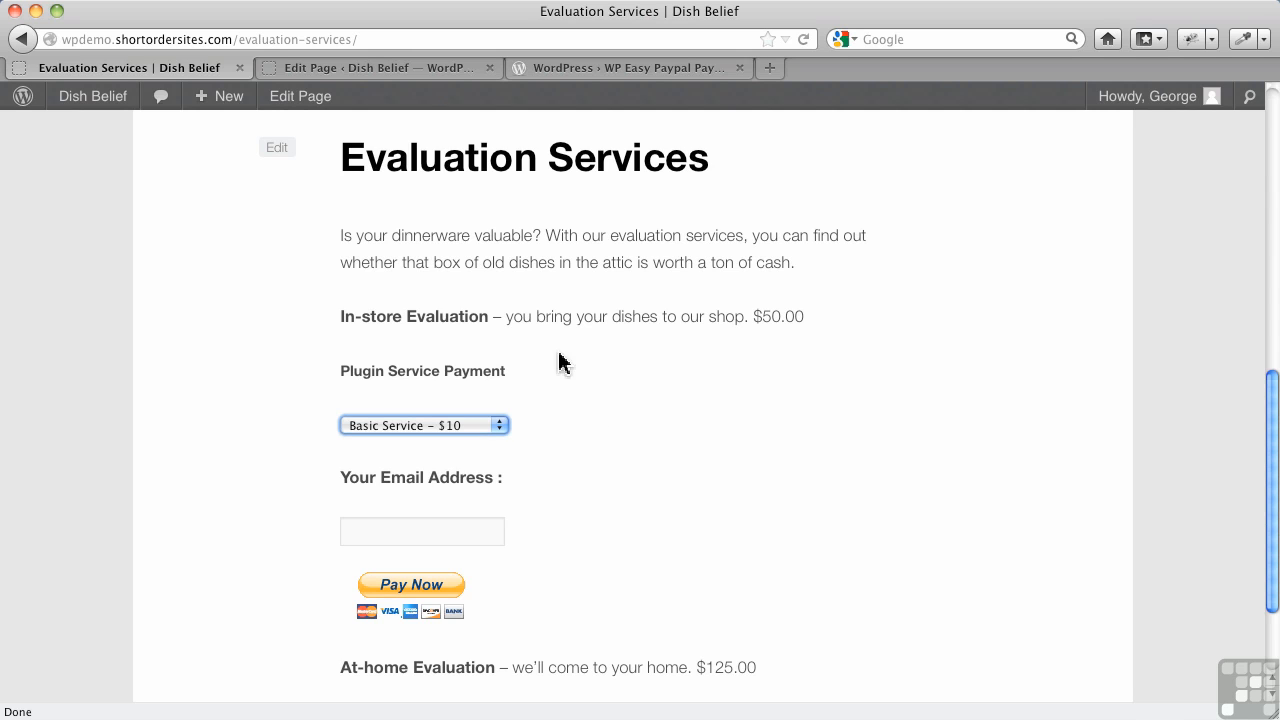
scroll(620, 426, "down", 2)
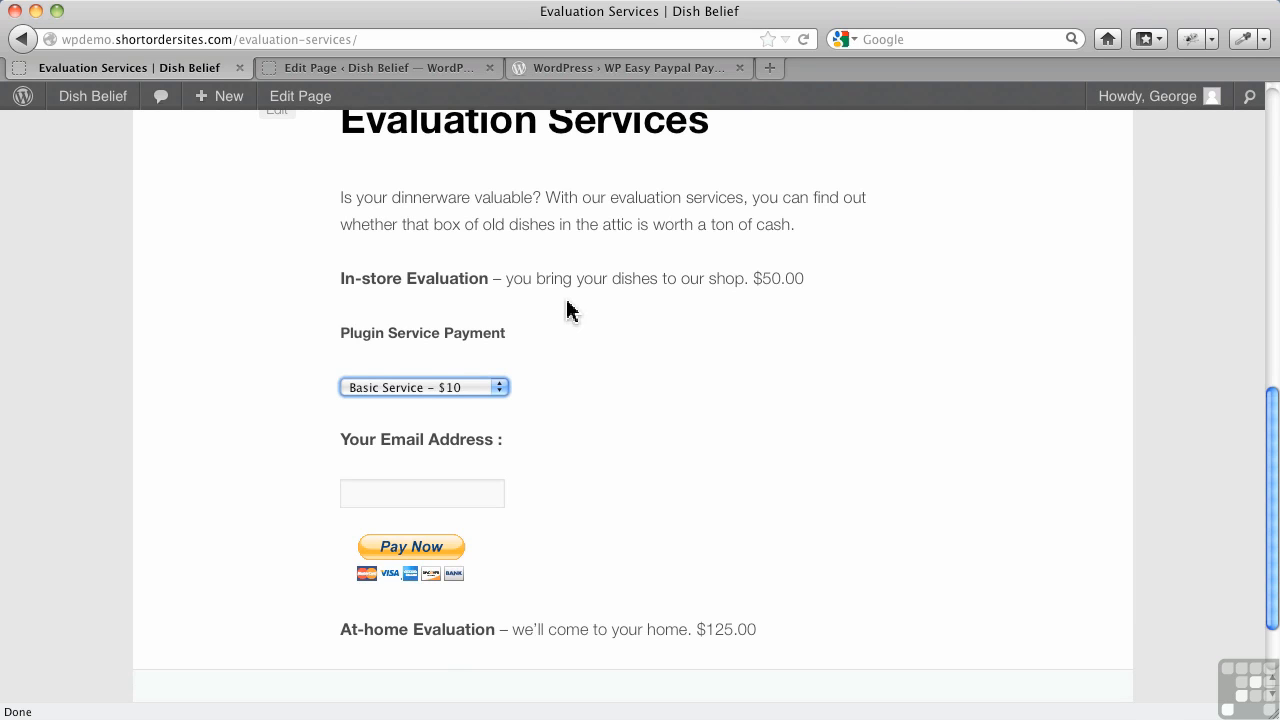
left_click(500, 390)
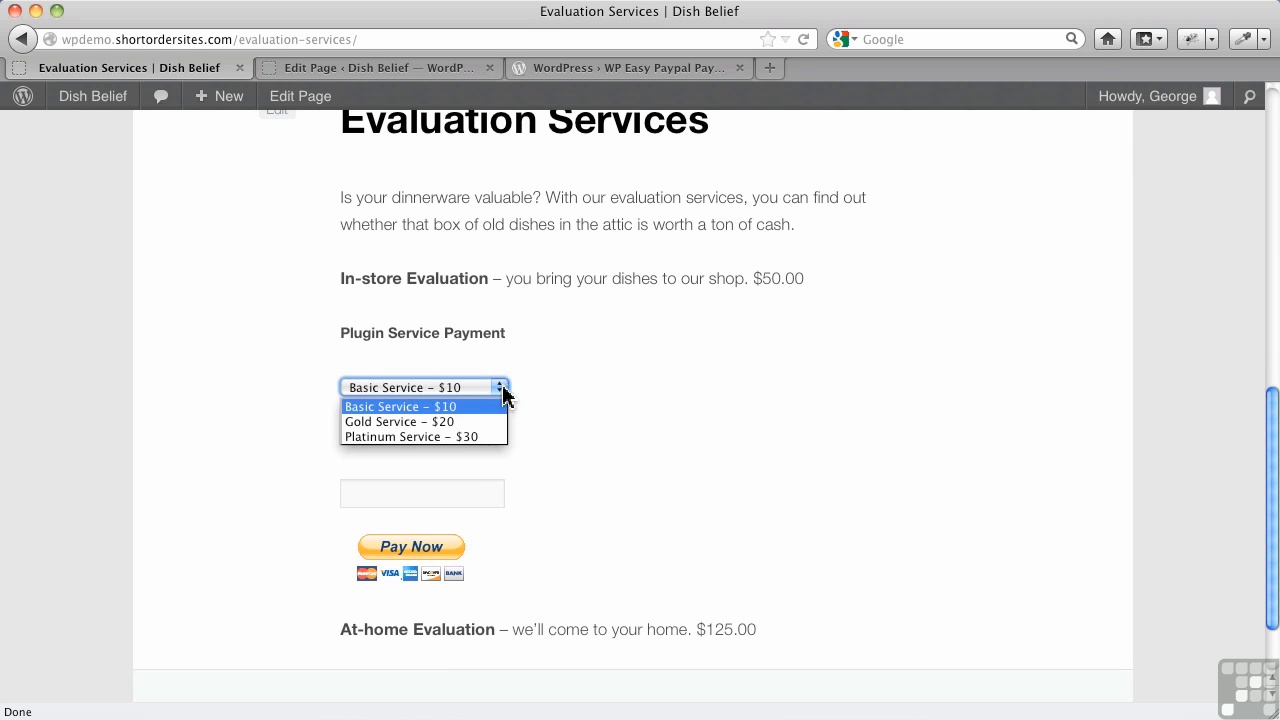
left_click(576, 399)
scroll(577, 400, "down", 1)
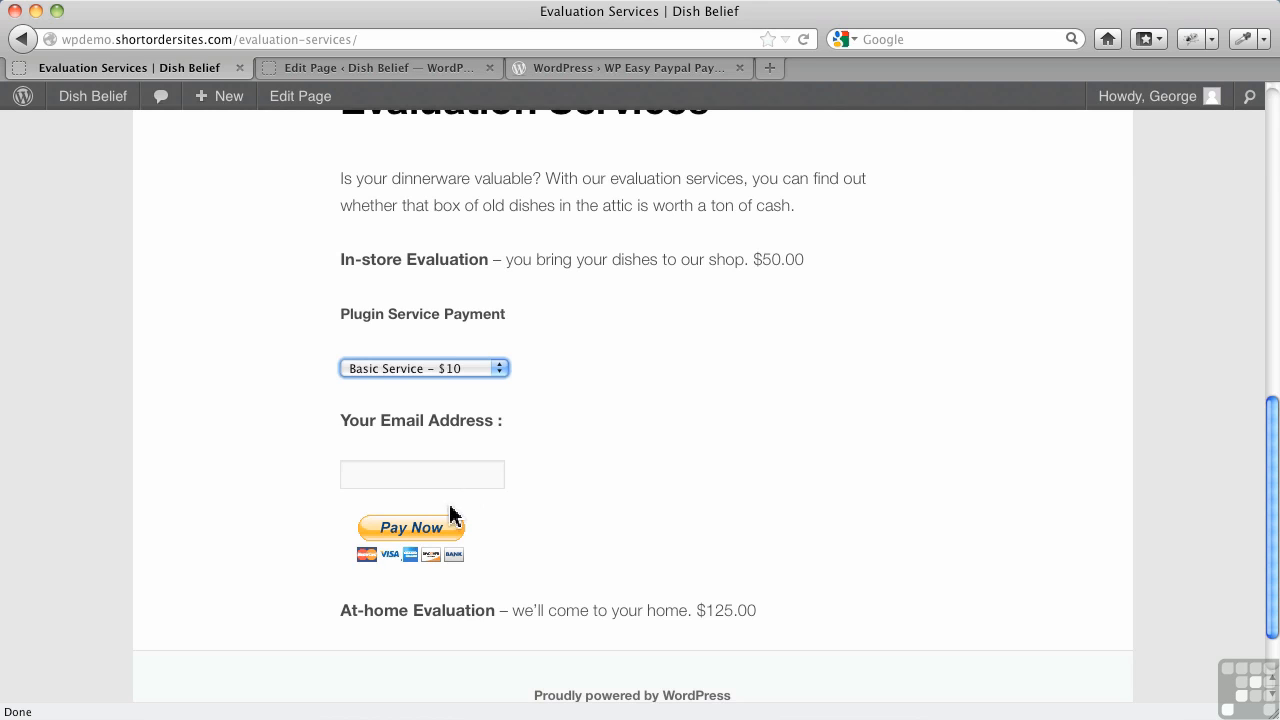
Return to the WP PayPal Payment settings in the site's admin area and clear the Payment Subject.
left_click(336, 69)
mouse_move(54, 509)
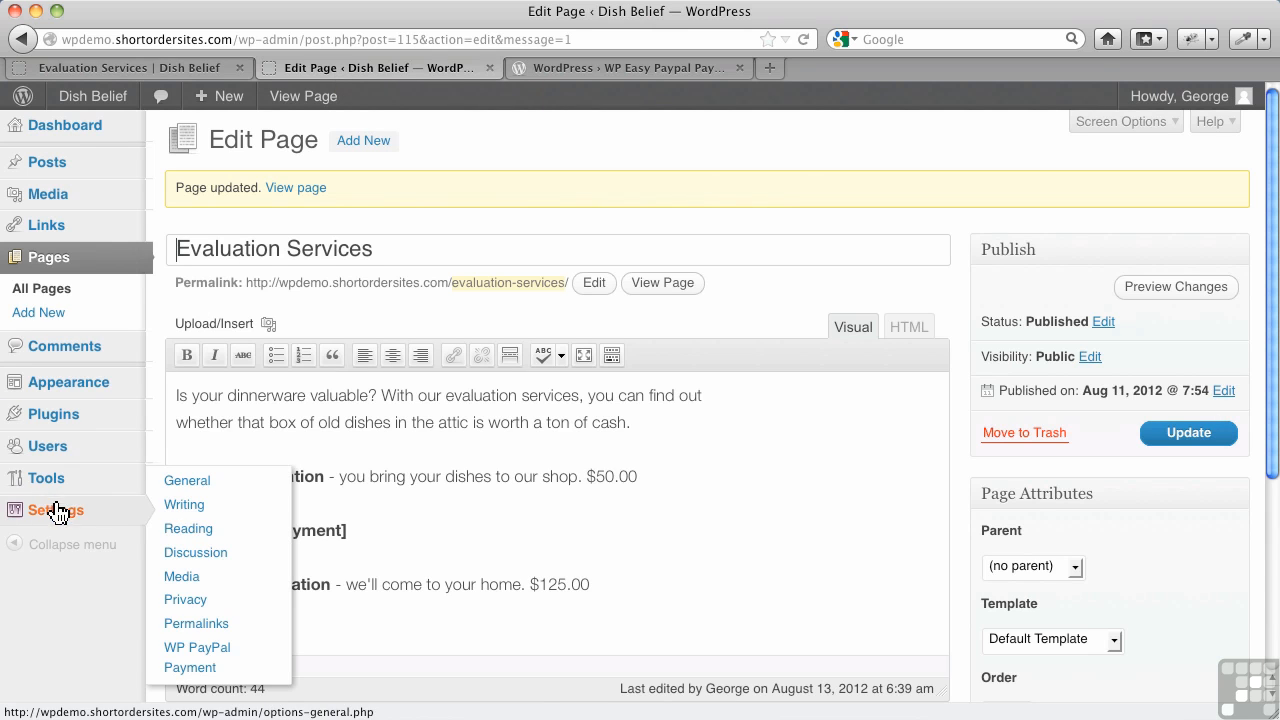
left_click(197, 657)
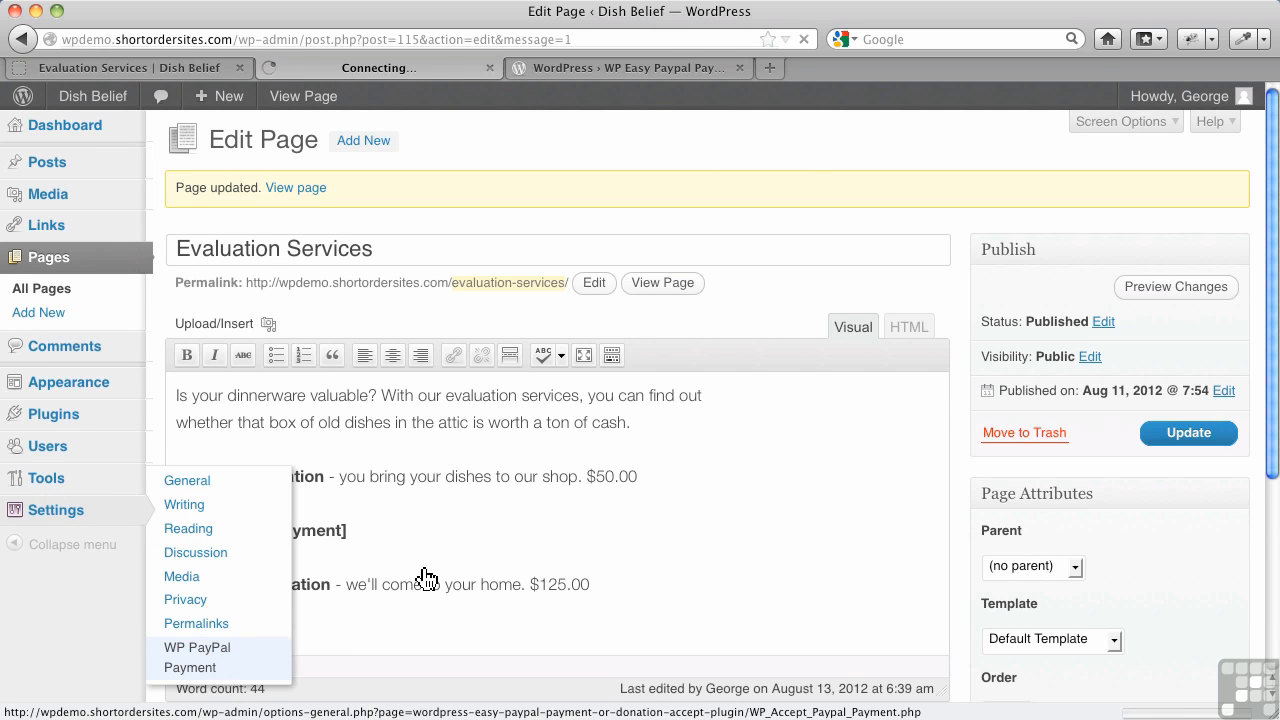
scroll(530, 595, "down", 4)
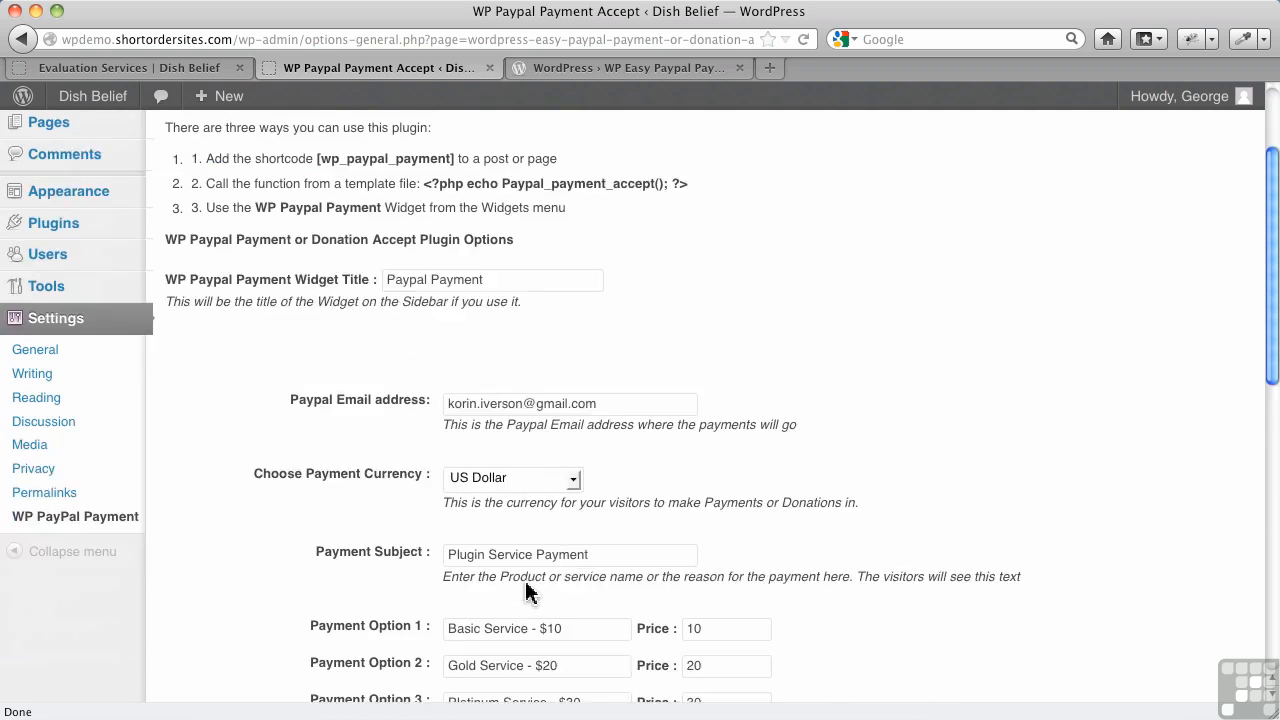
left_click_drag(600, 505, 499, 485)
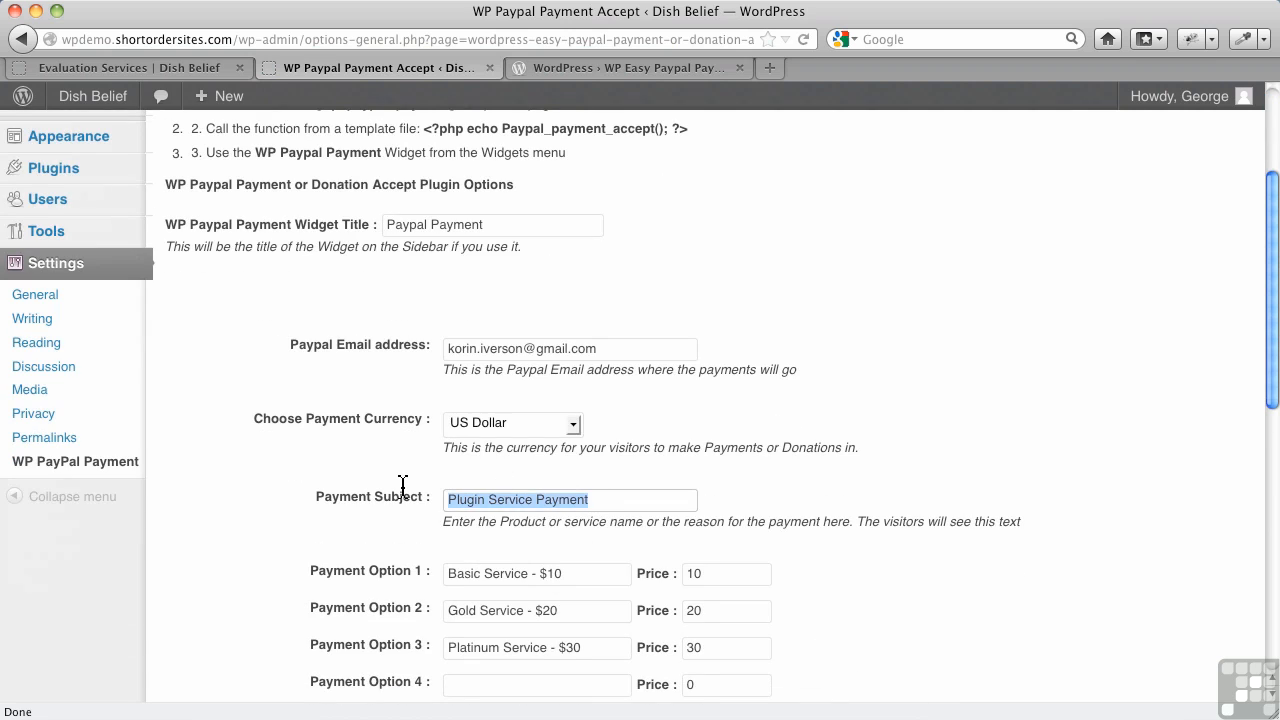
key("BackSpace")
Turn off Show Reference Text Box and save the PayPal plugin's options.
scroll(598, 518, "down", 2)
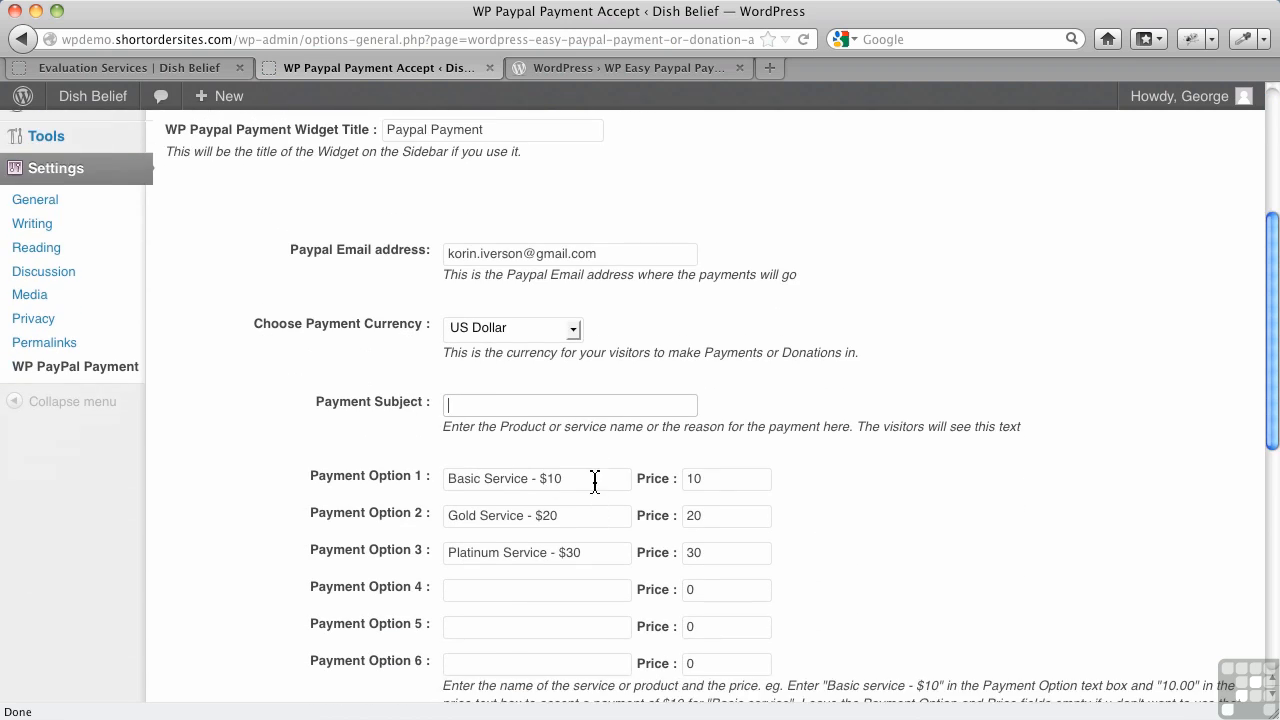
scroll(509, 574, "down", 4)
scroll(494, 563, "down", 2)
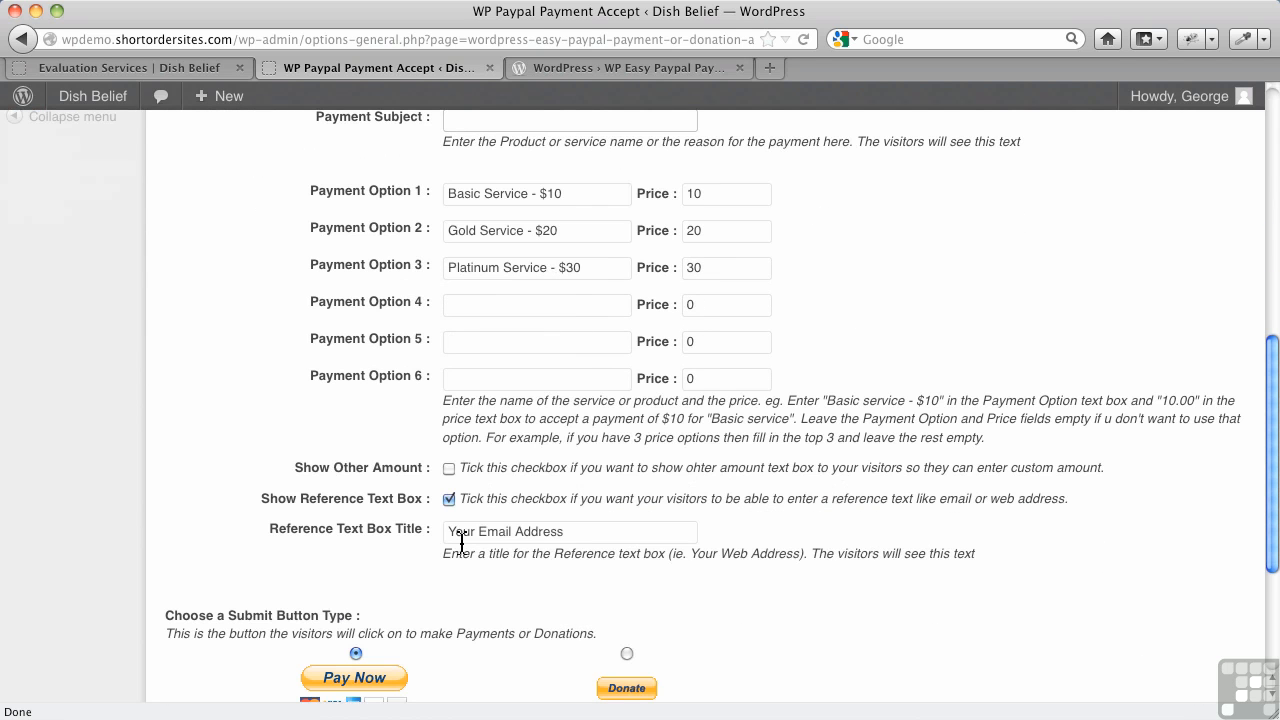
left_click(447, 500)
scroll(447, 574, "down", 3)
scroll(447, 574, "down", 3)
left_click(246, 599)
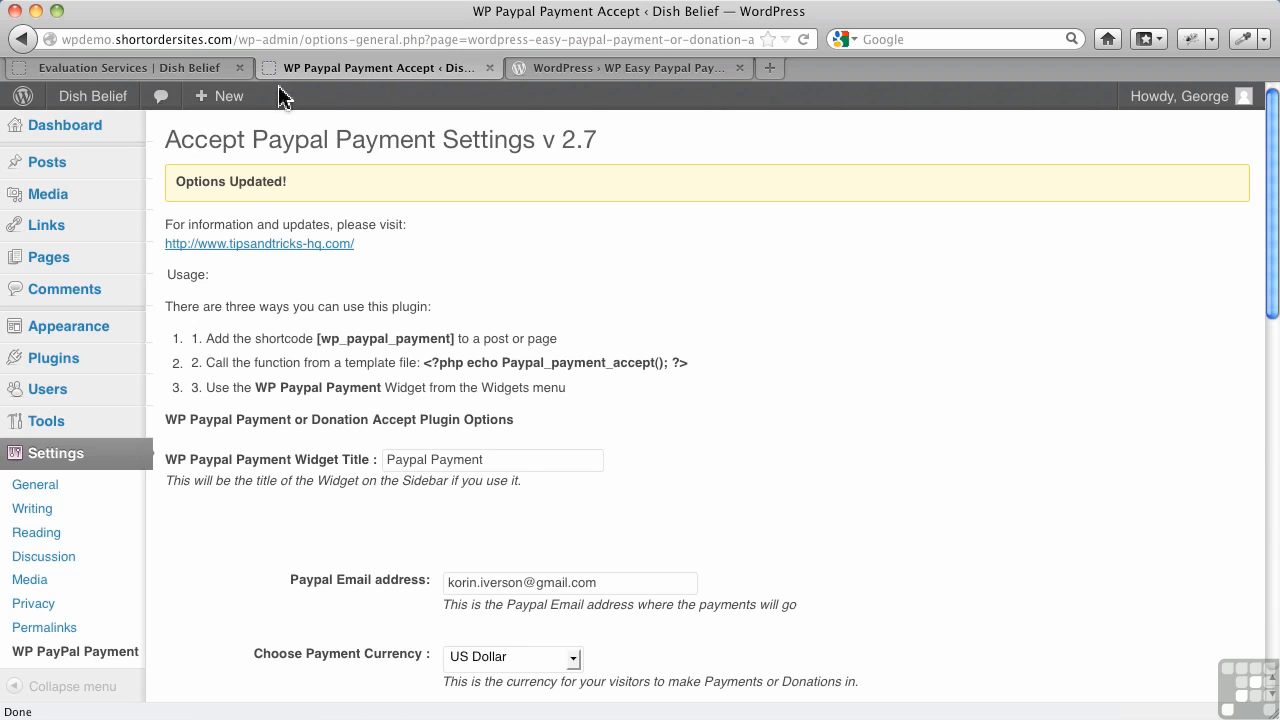
Reload the public Evaluation Services page and inspect the HTML of the payment form around the blank space above its dropdown.
left_click(205, 70)
left_click(803, 40)
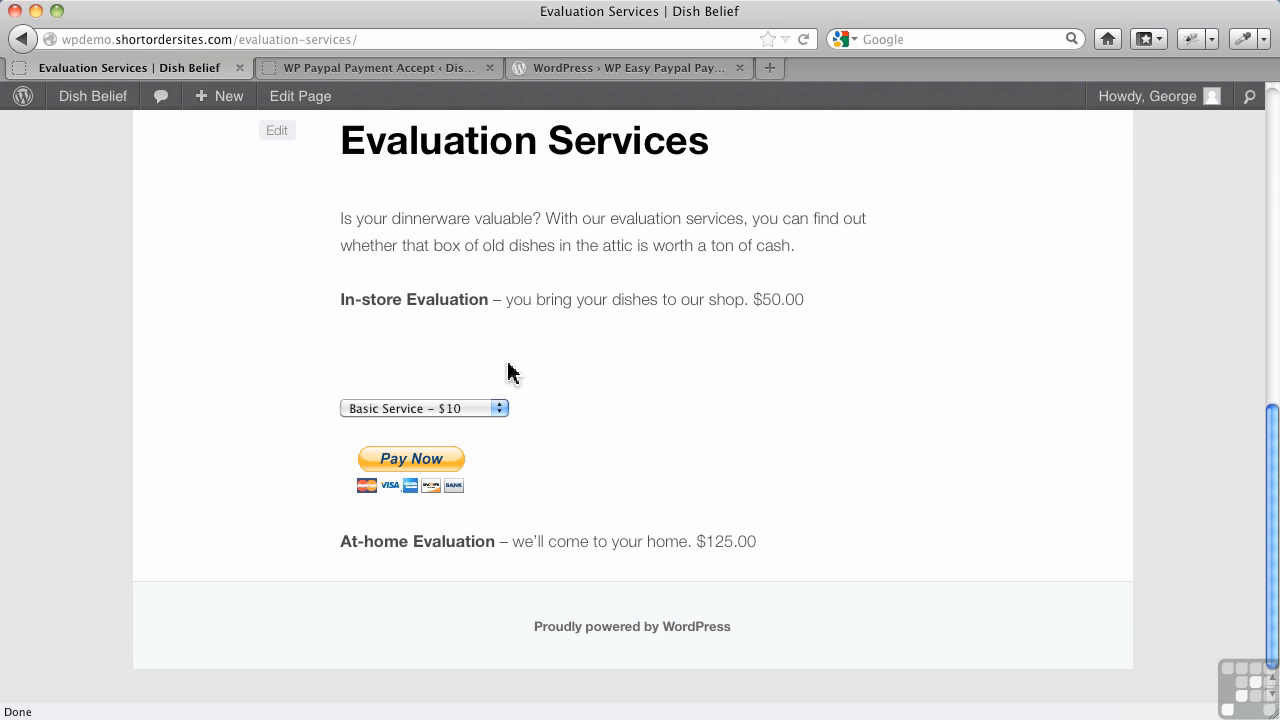
right_click(398, 379)
left_click(441, 372)
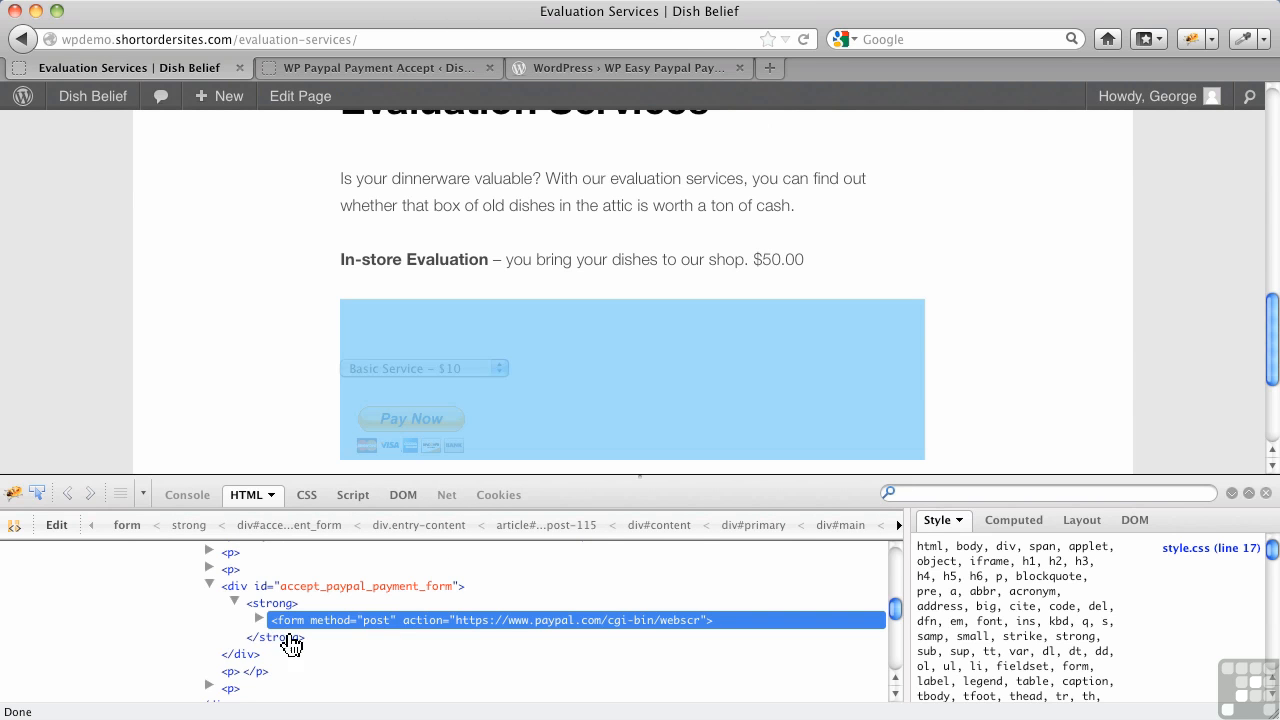
left_click(260, 620)
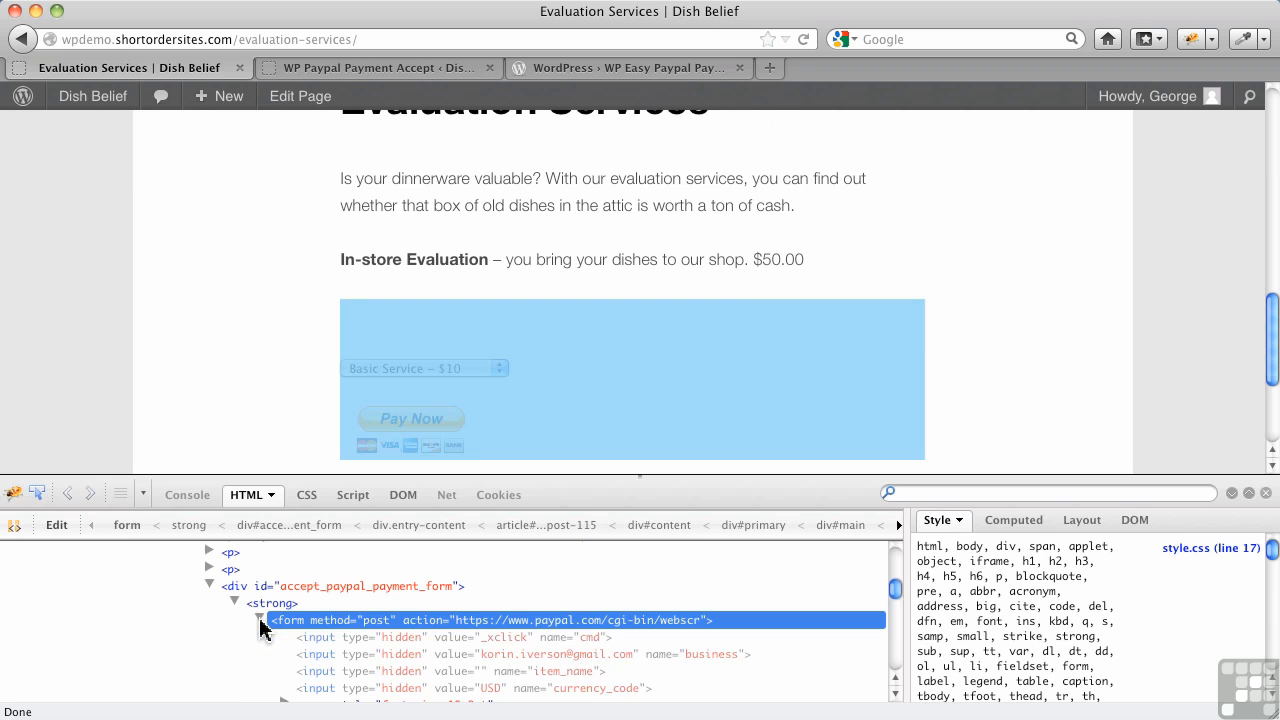
scroll(275, 610, "down", 4)
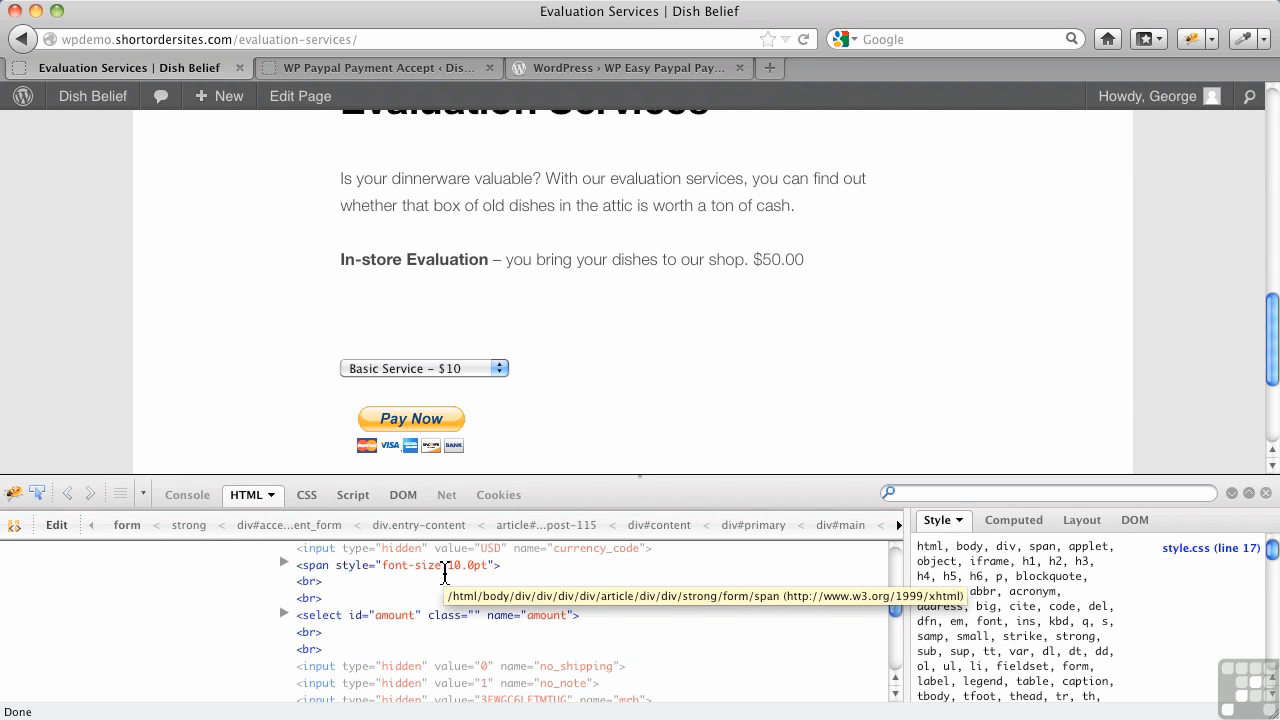
scroll(327, 625, "down", 1)
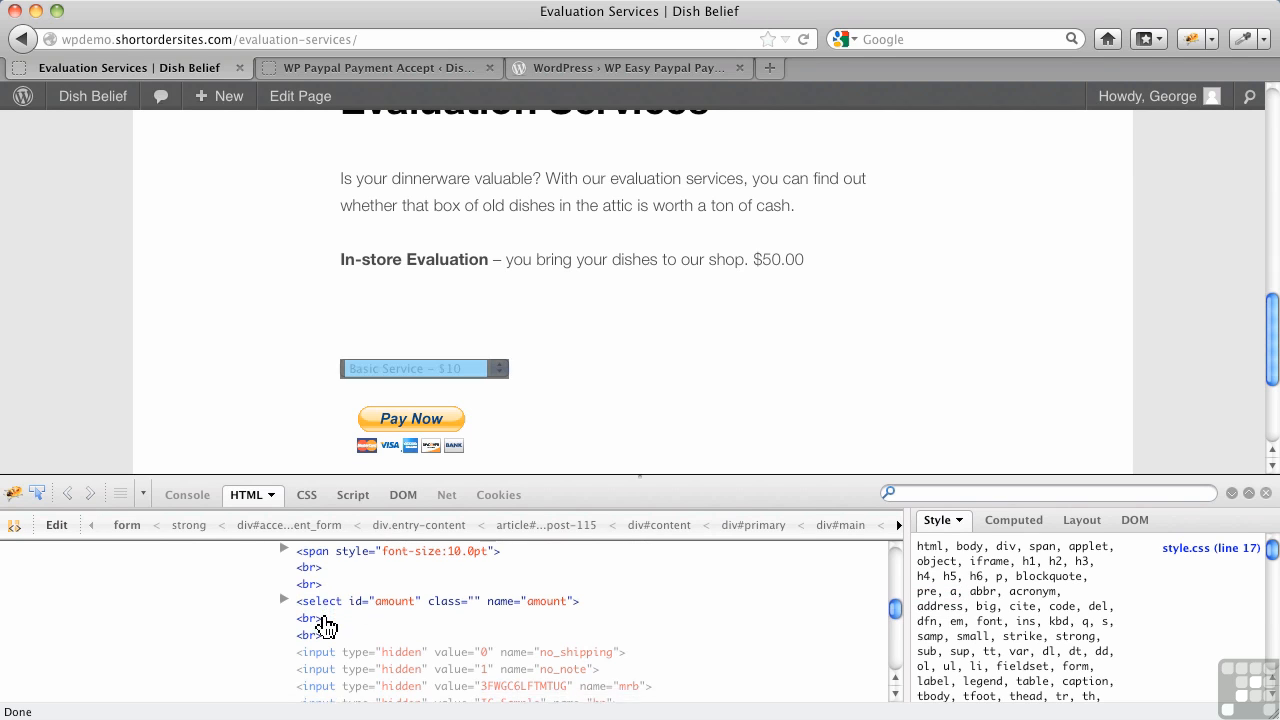
scroll(325, 623, "down", 1)
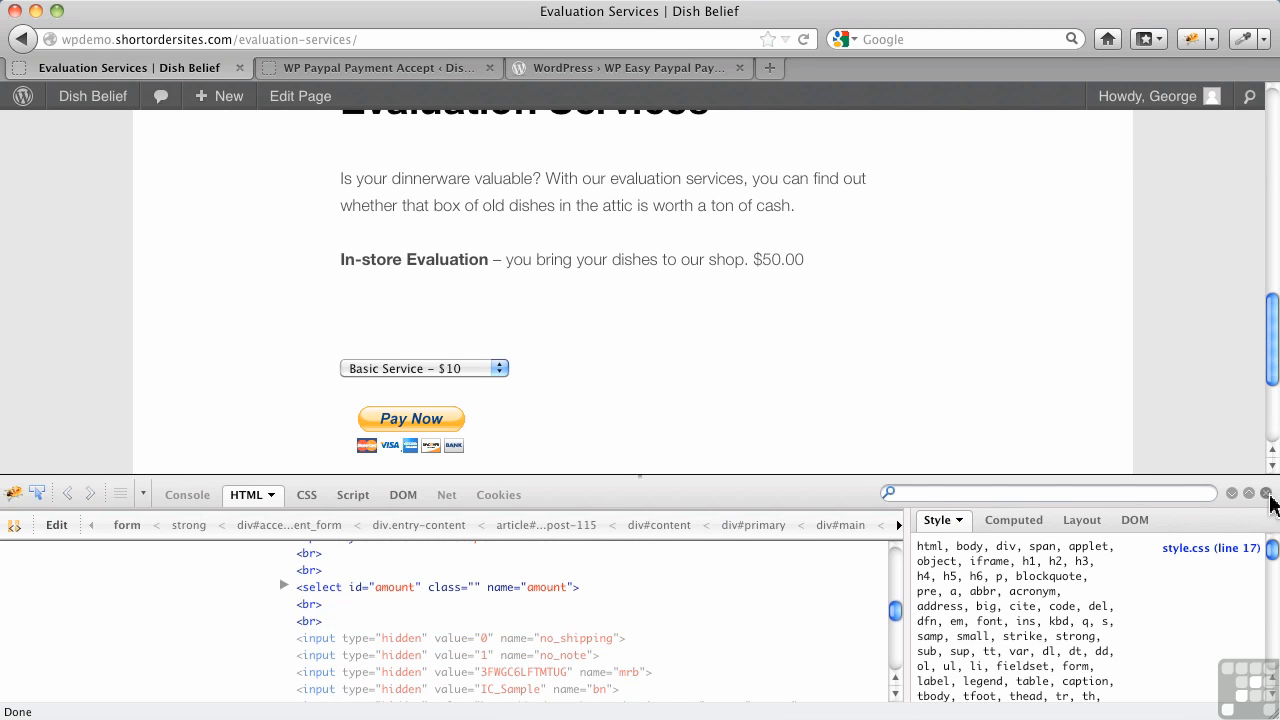
left_click(1267, 495)
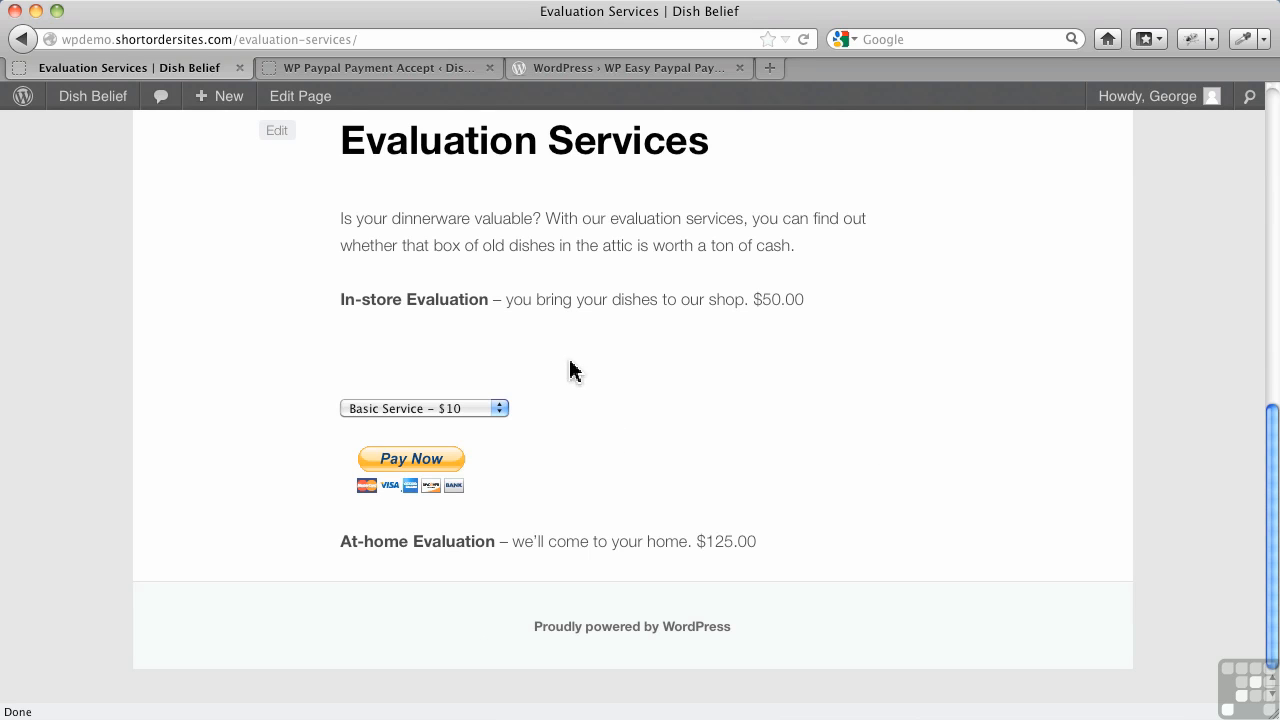
Clear the names and prices of Payment Options 1 to 3 in the PayPal plugin settings.
left_click(324, 72)
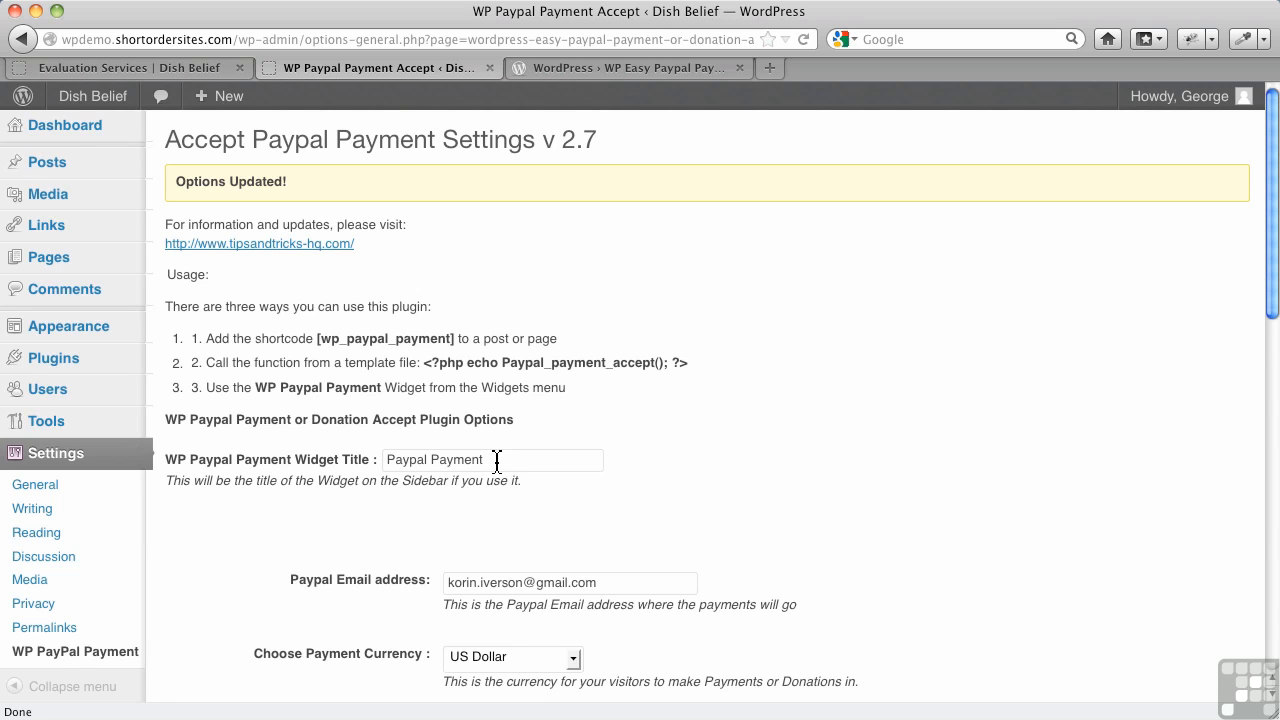
scroll(509, 517, "down", 4)
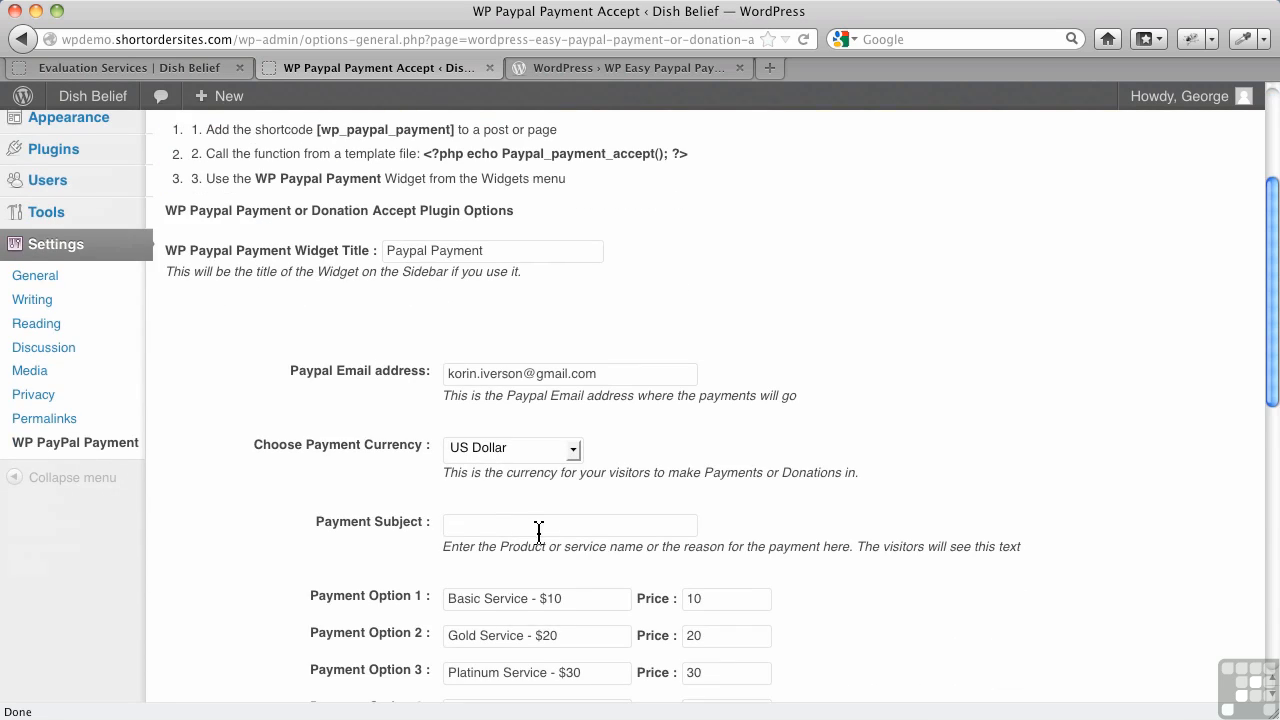
scroll(537, 531, "down", 1)
left_click_drag(574, 541, 487, 537)
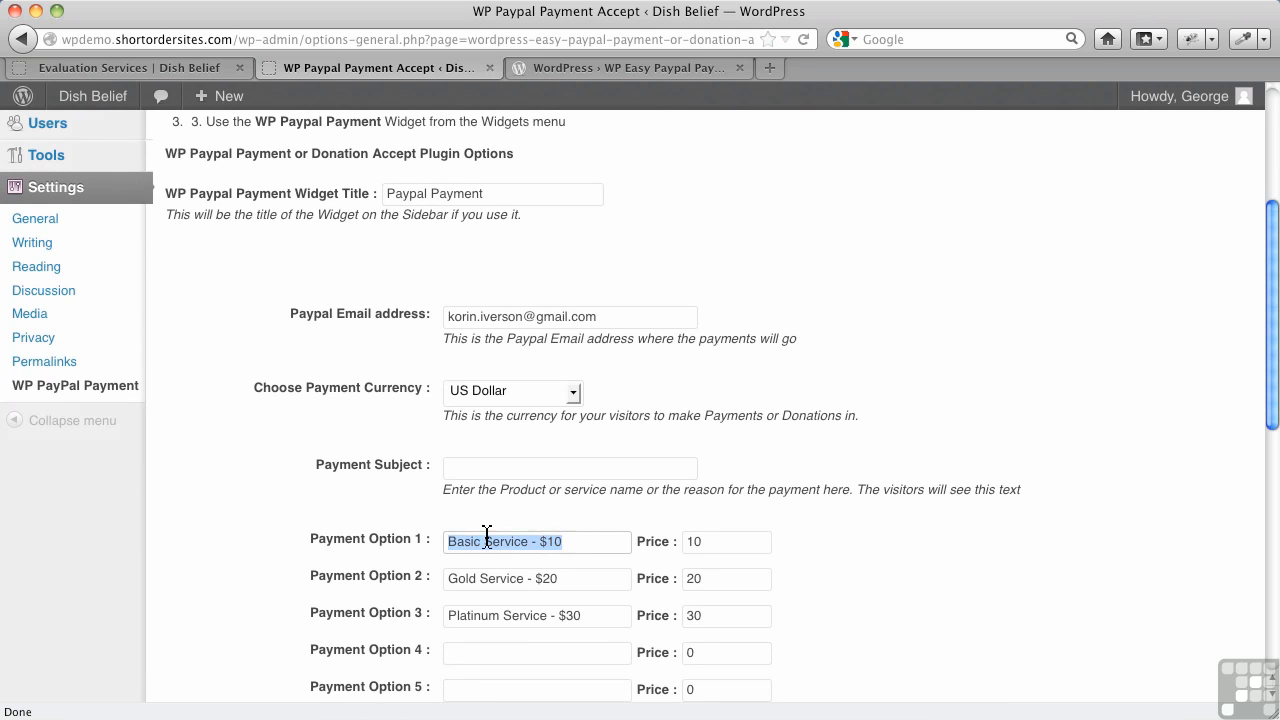
key("BackSpace")
left_click_drag(729, 543, 663, 543)
key("BackSpace")
left_click_drag(760, 579, 709, 580)
key("BackSpace")
left_click_drag(561, 586, 383, 574)
key("BackSpace")
left_click_drag(612, 626, 417, 614)
key("BackSpace")
left_click(697, 615)
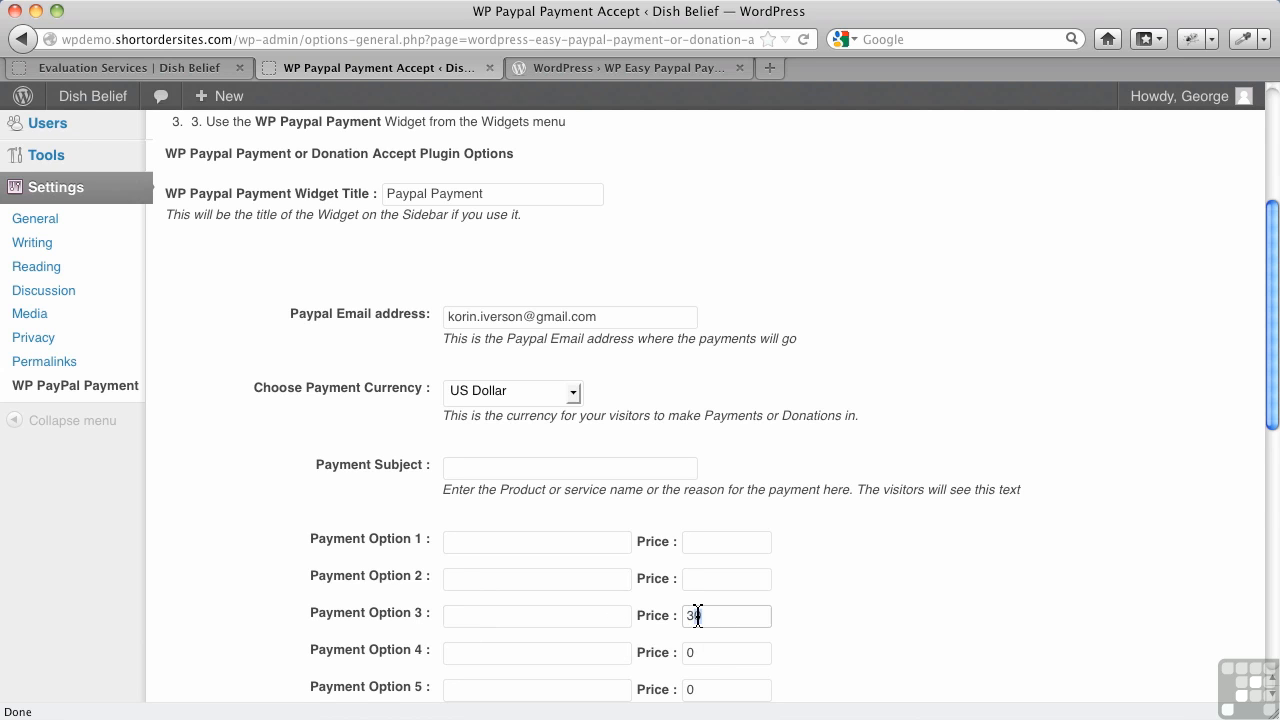
double_click(697, 615)
key("BackSpace")
Enable Show Other Amount, choose Donate as the submit button type, and save the plugin's options.
scroll(586, 617, "down", 5)
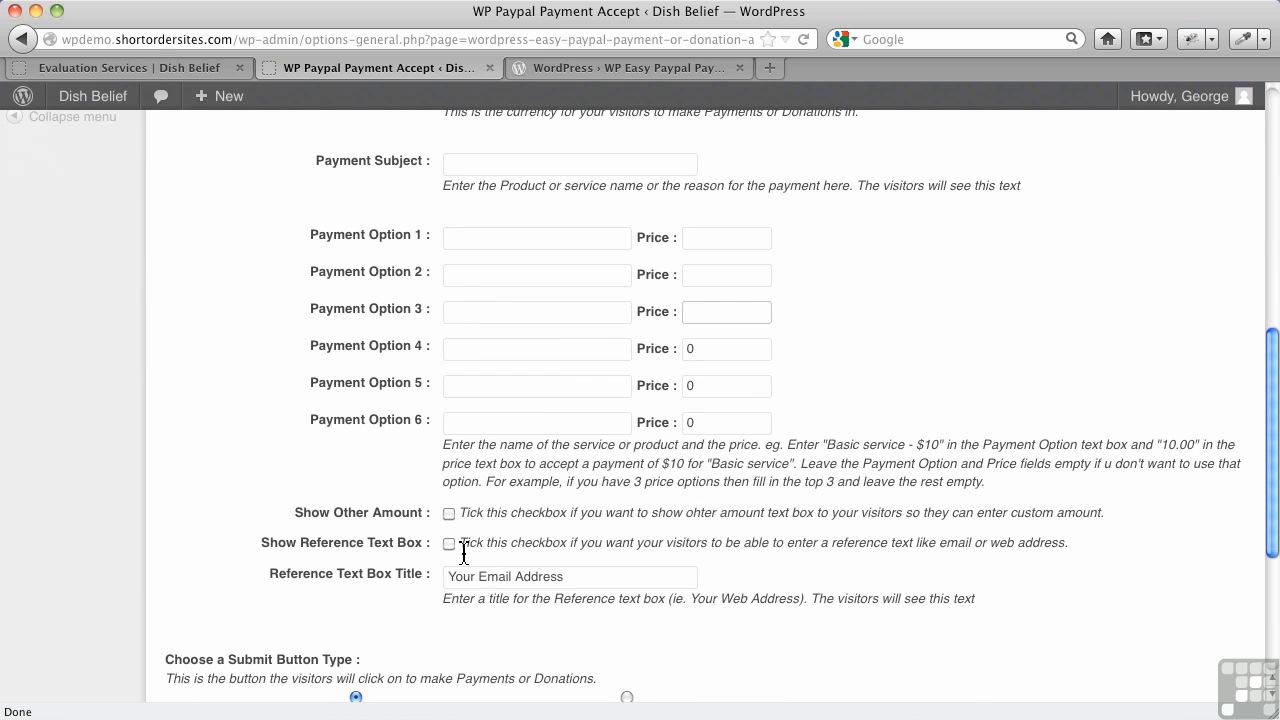
left_click(449, 515)
scroll(600, 695, "down", 2)
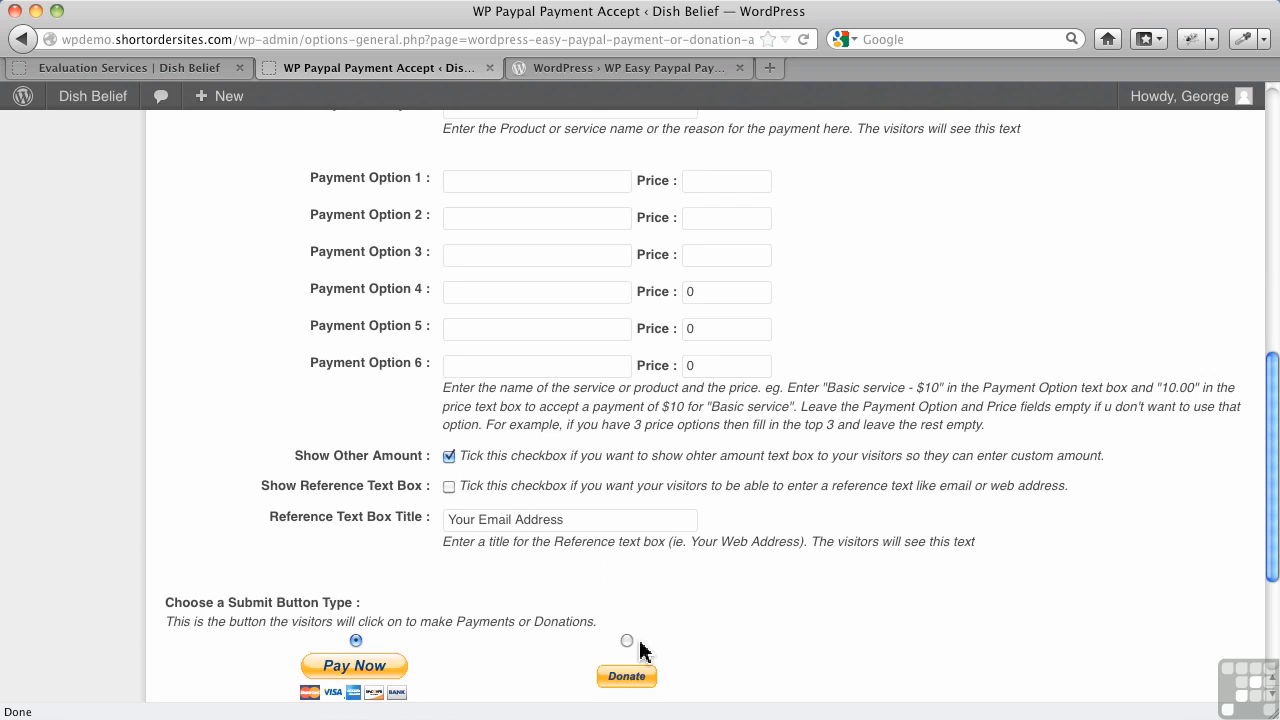
left_click(627, 641)
scroll(500, 645, "down", 4)
left_click(245, 700)
Reload the public Evaluation Services page and compare its donation form and options dropdown with the saved plugin settings.
left_click(184, 70)
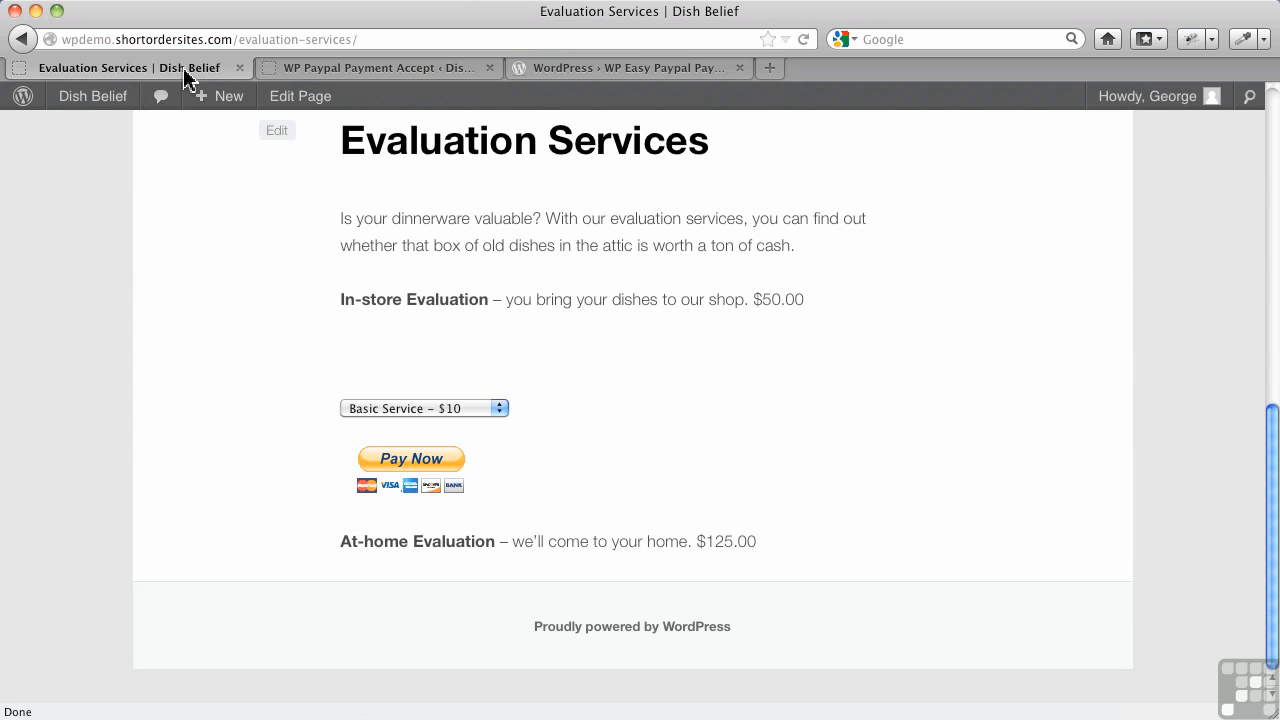
left_click(810, 44)
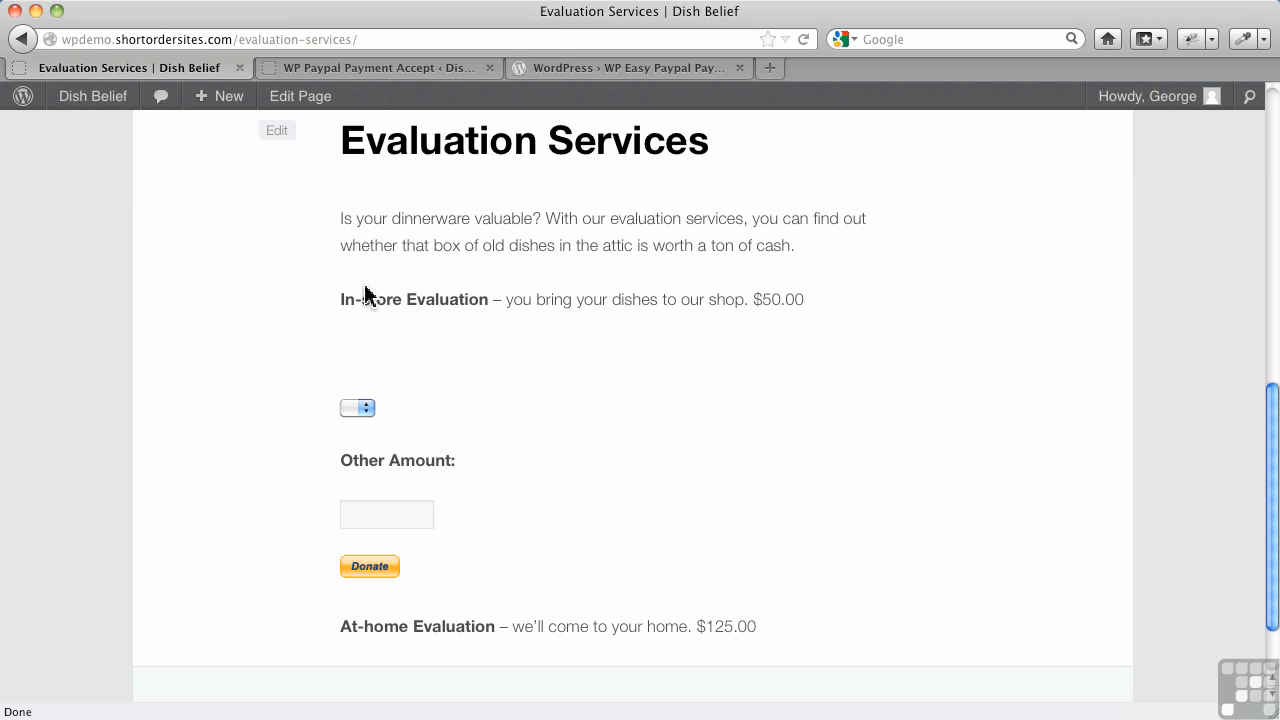
left_click(366, 68)
scroll(607, 484, "down", 10)
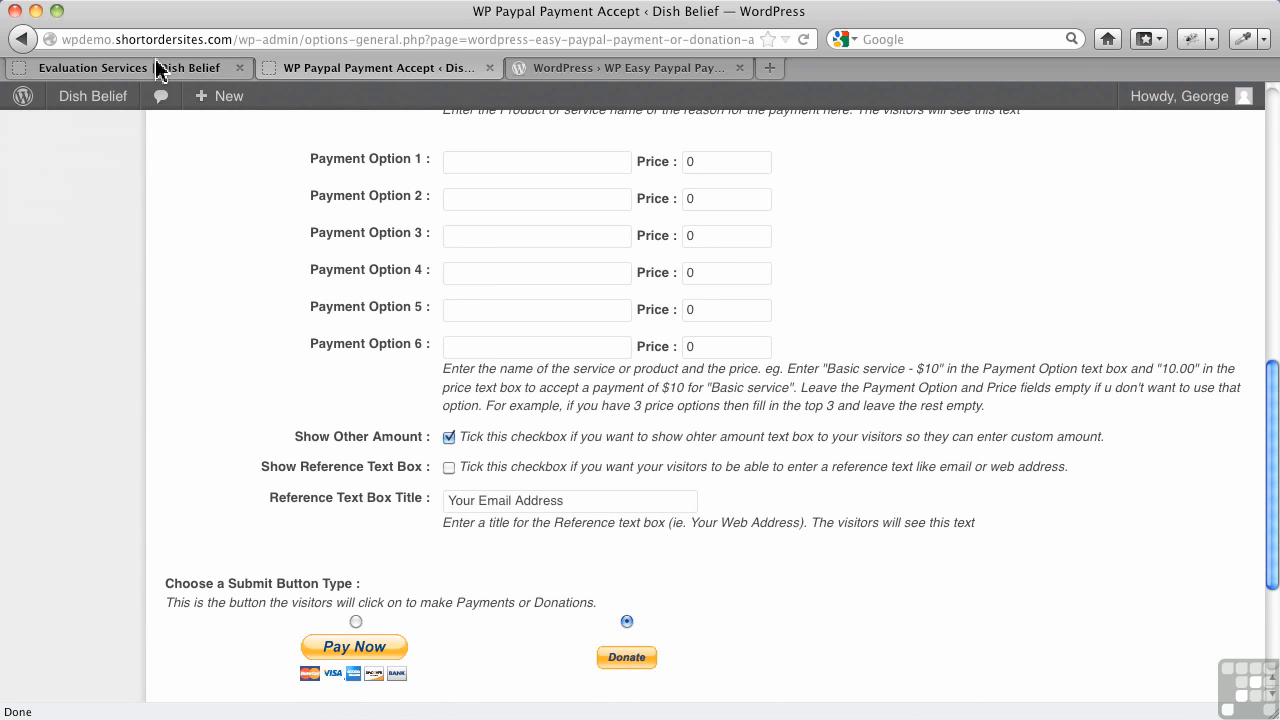
left_click(104, 70)
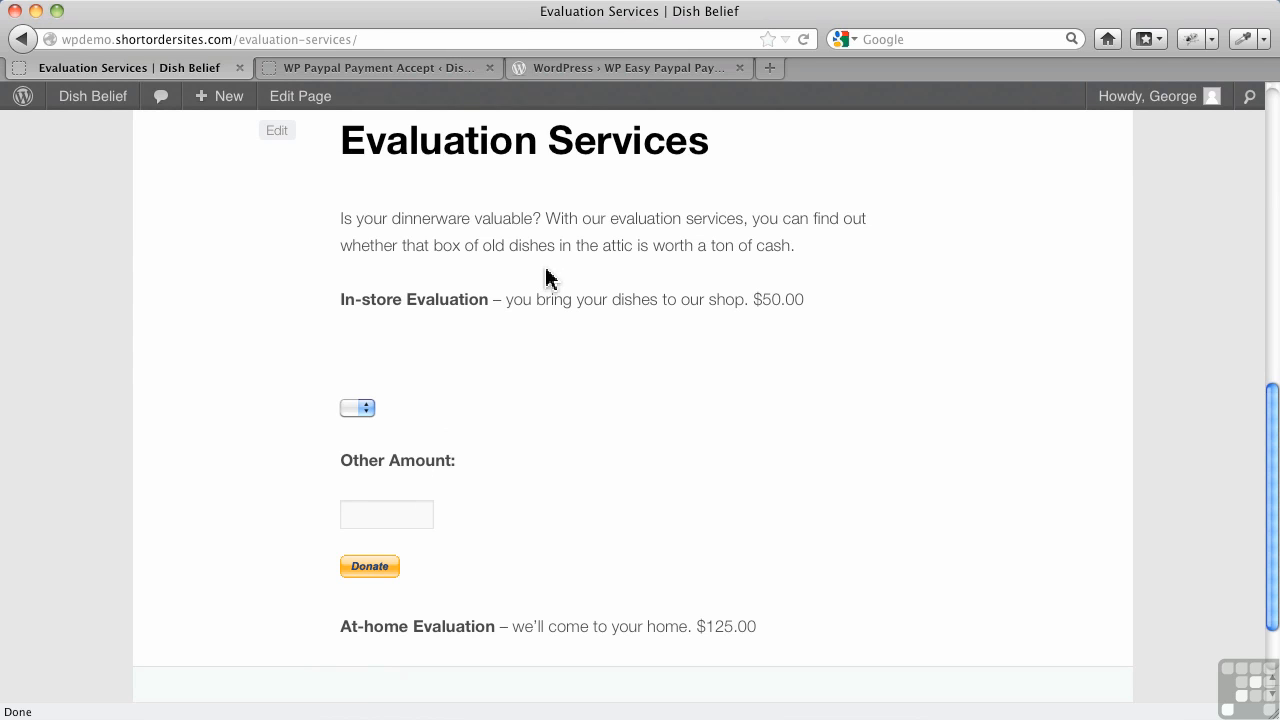
left_click(366, 410)
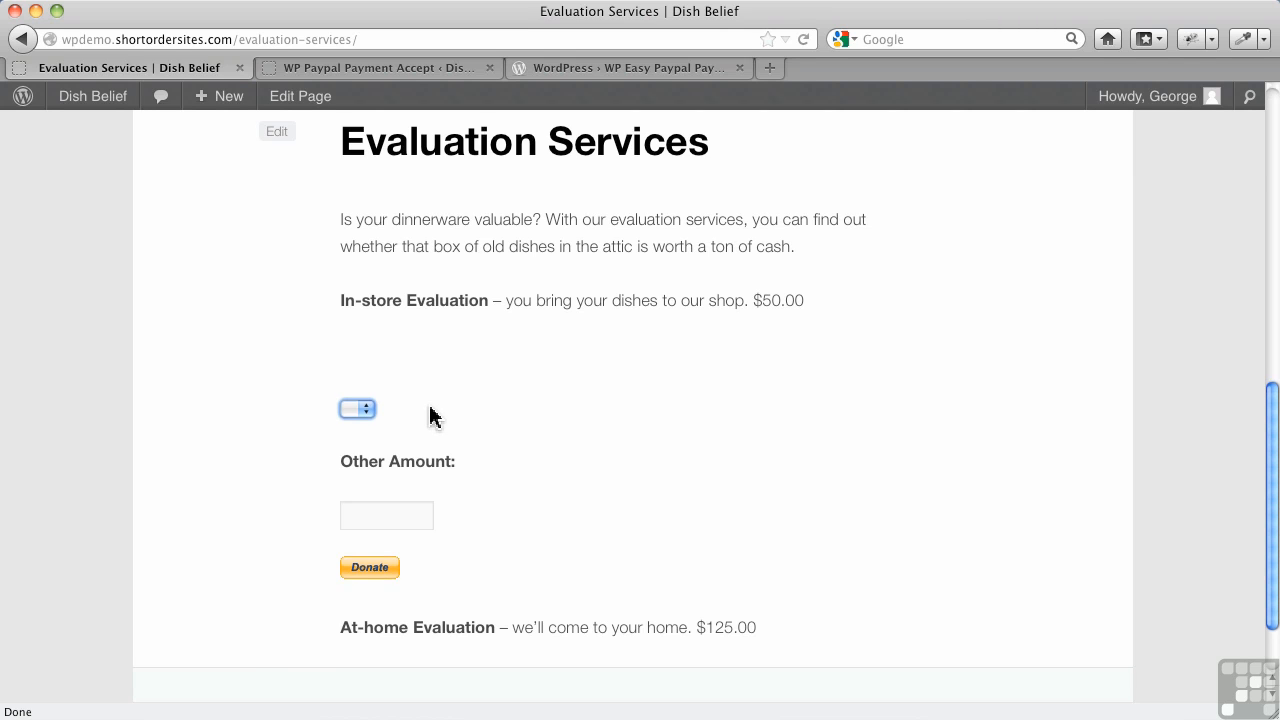
Switch to the WP Easy Paypal Payment Accept page in the WordPress.org plugin directory.
scroll(430, 415, "up", 5)
scroll(430, 410, "up", 6)
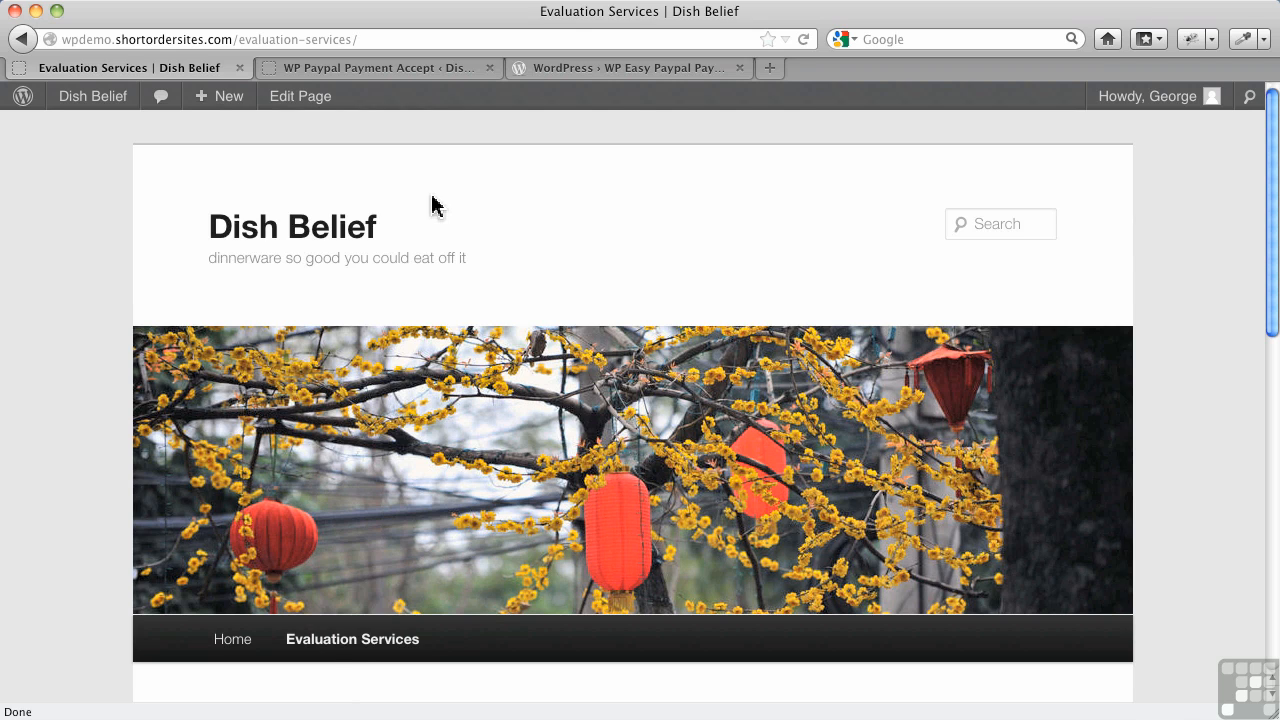
left_click(630, 68)
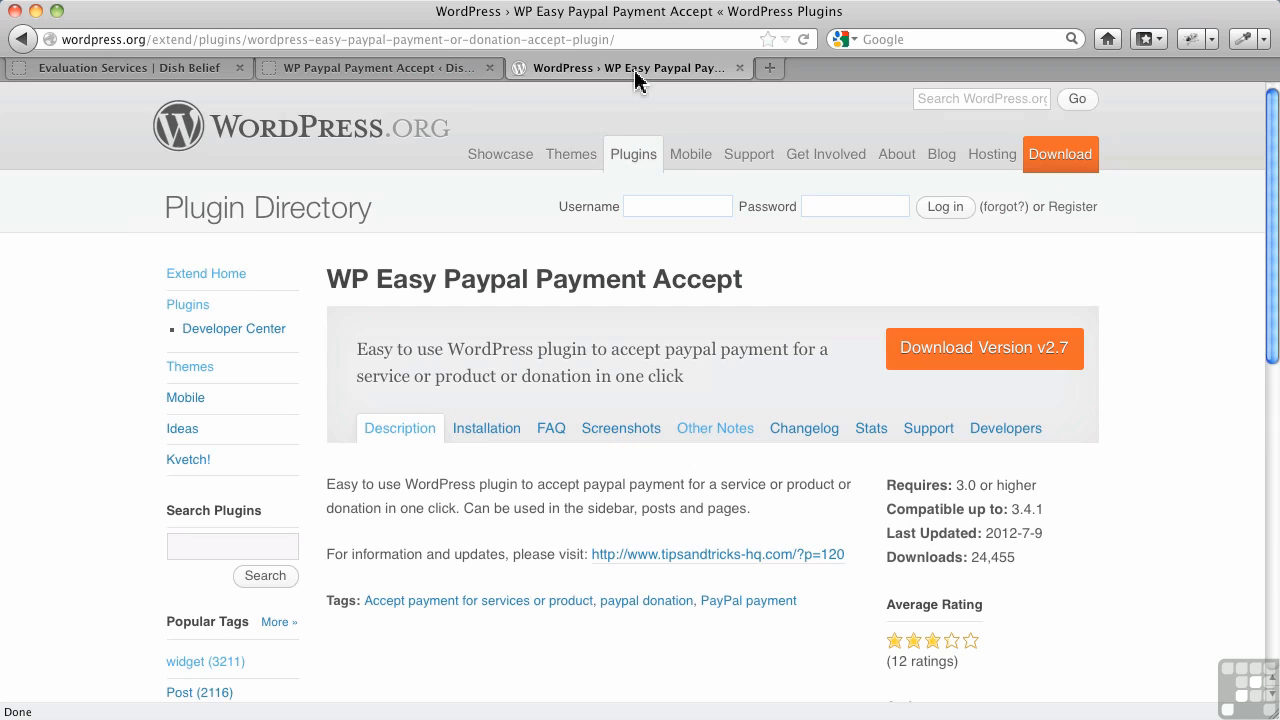